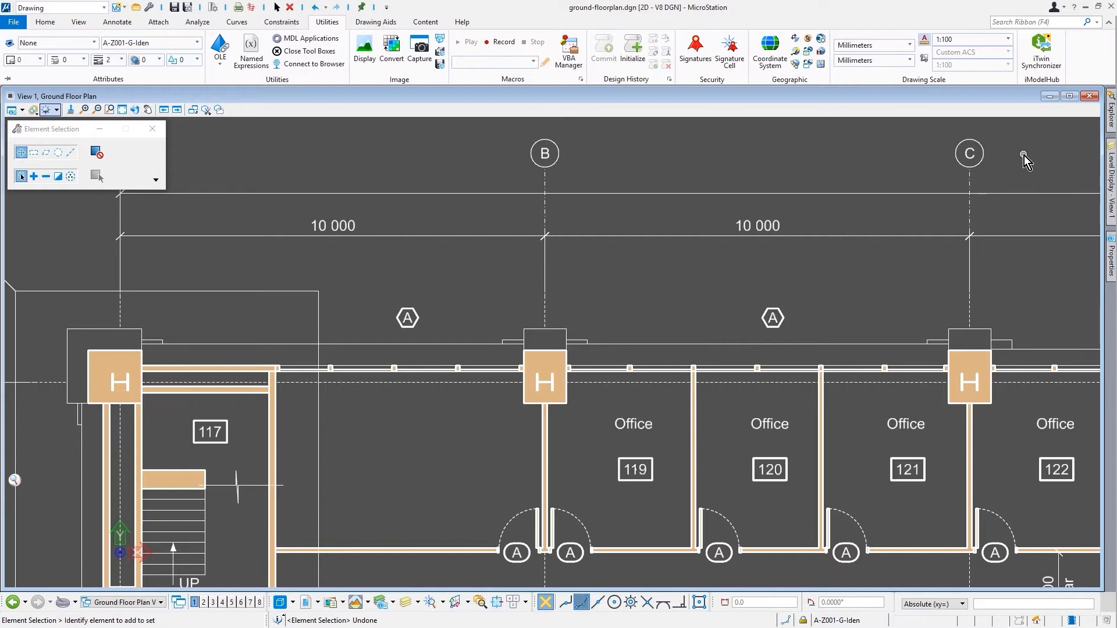
# Start the Place Text tool from the Annotate tools, bringing up the empty Text Editor
pyautogui.click(118, 22)
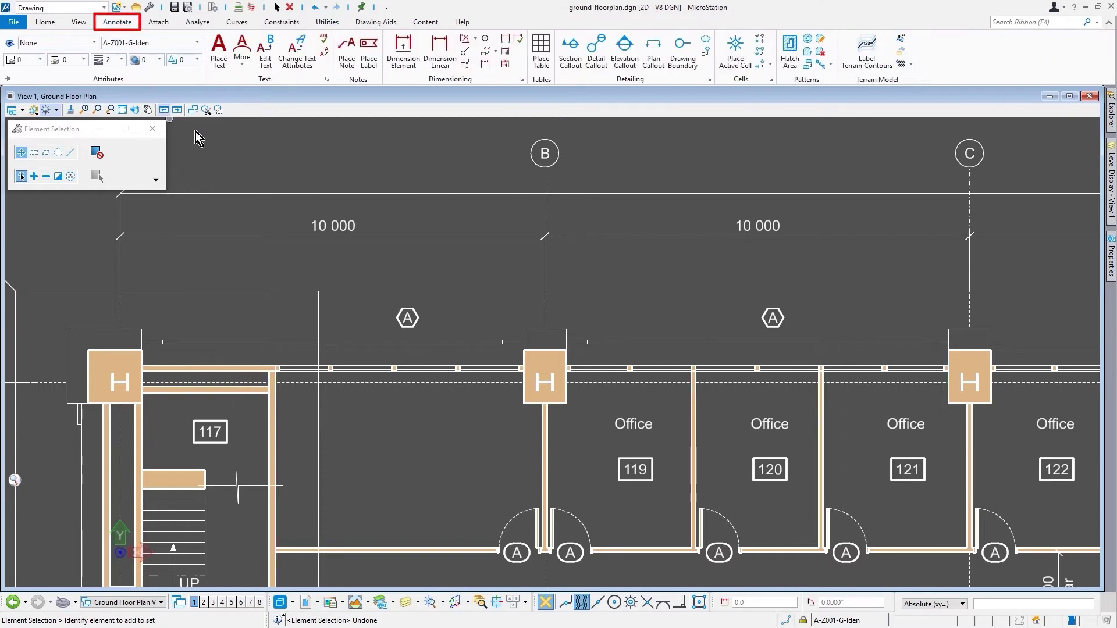
pyautogui.click(218, 51)
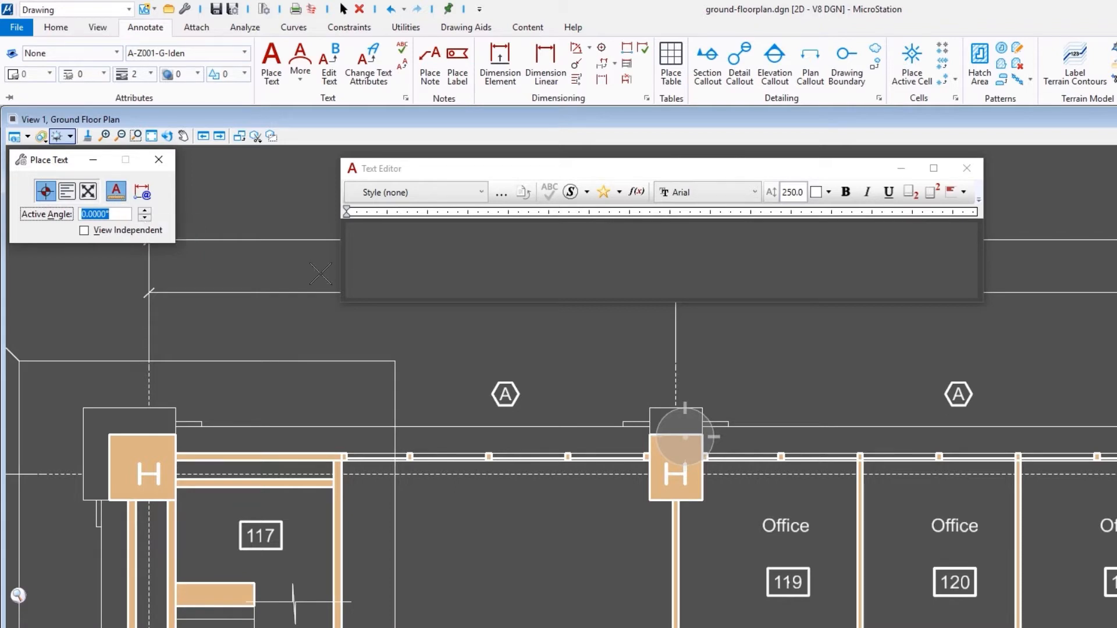
# Choose the T2.5 mm text style for the new text in the Text Editor
pyautogui.click(440, 265)
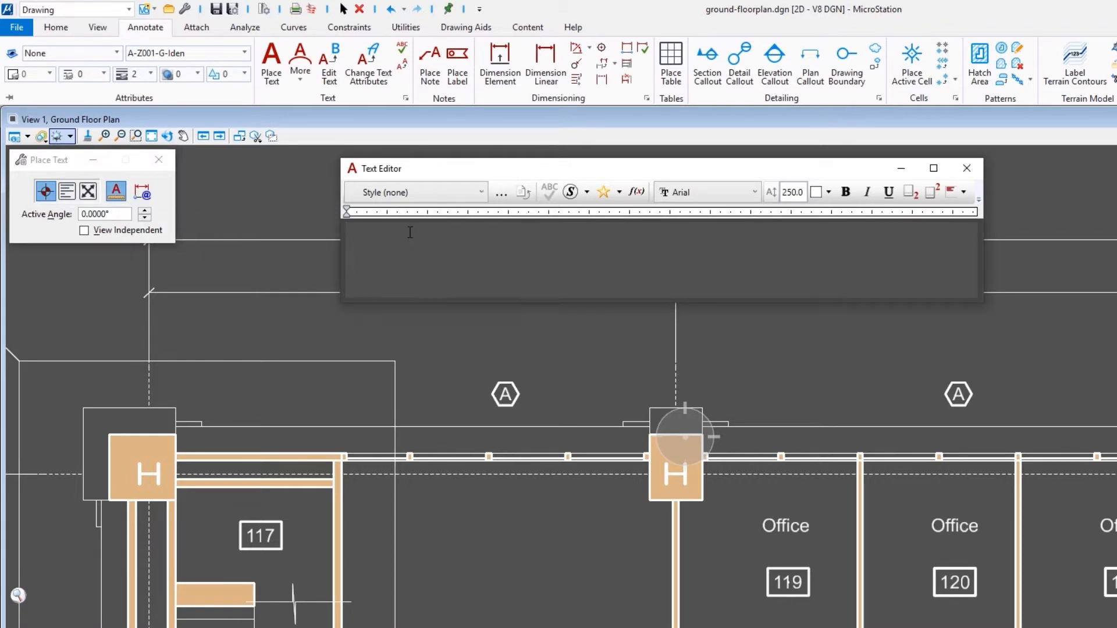
pyautogui.click(420, 199)
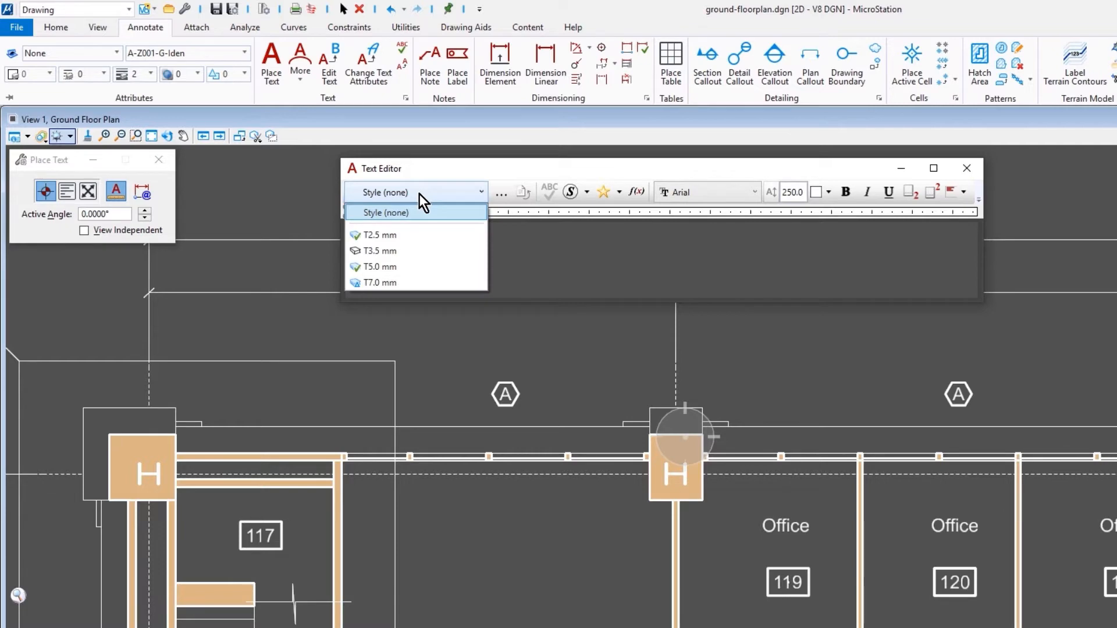
pyautogui.click(429, 235)
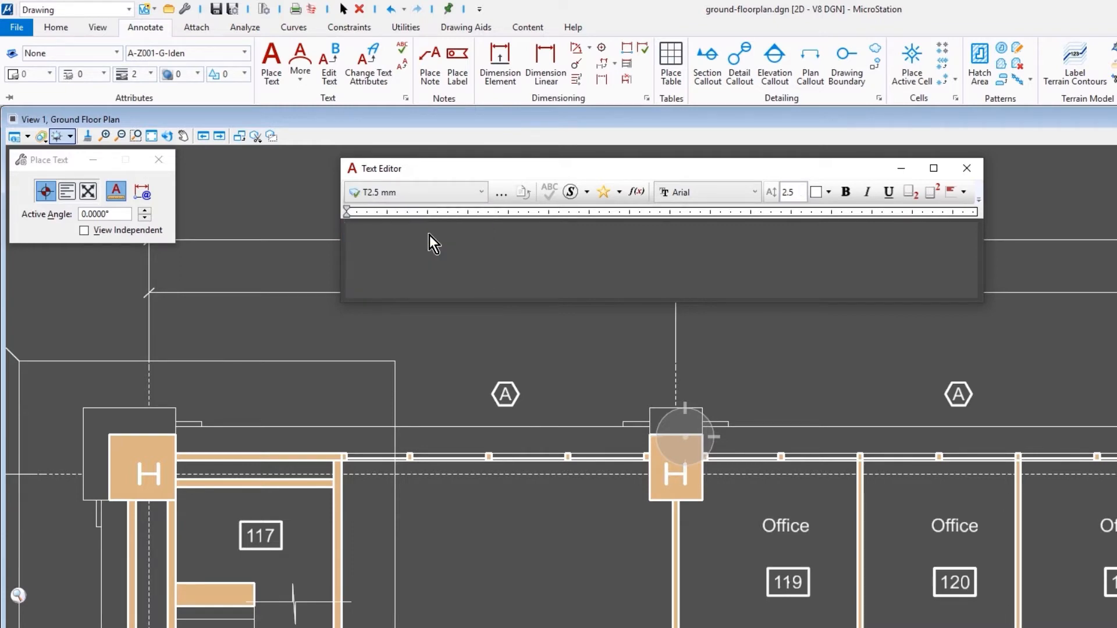
pyautogui.click(541, 223)
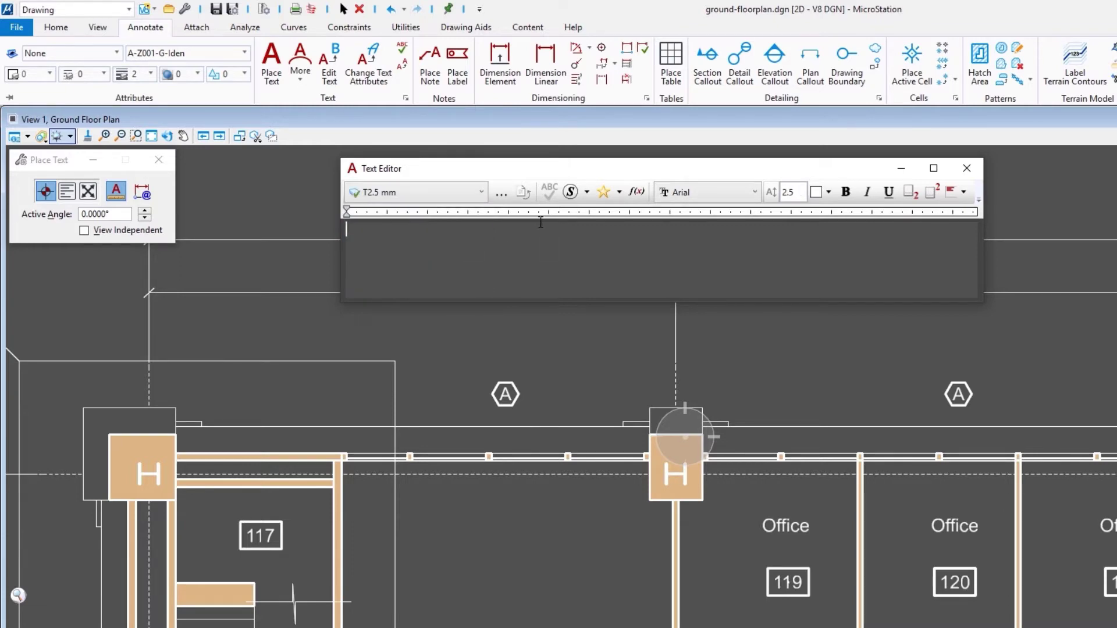
# Bring up the Text Styles settings for T2.5 mm and review the available fonts
pyautogui.click(504, 193)
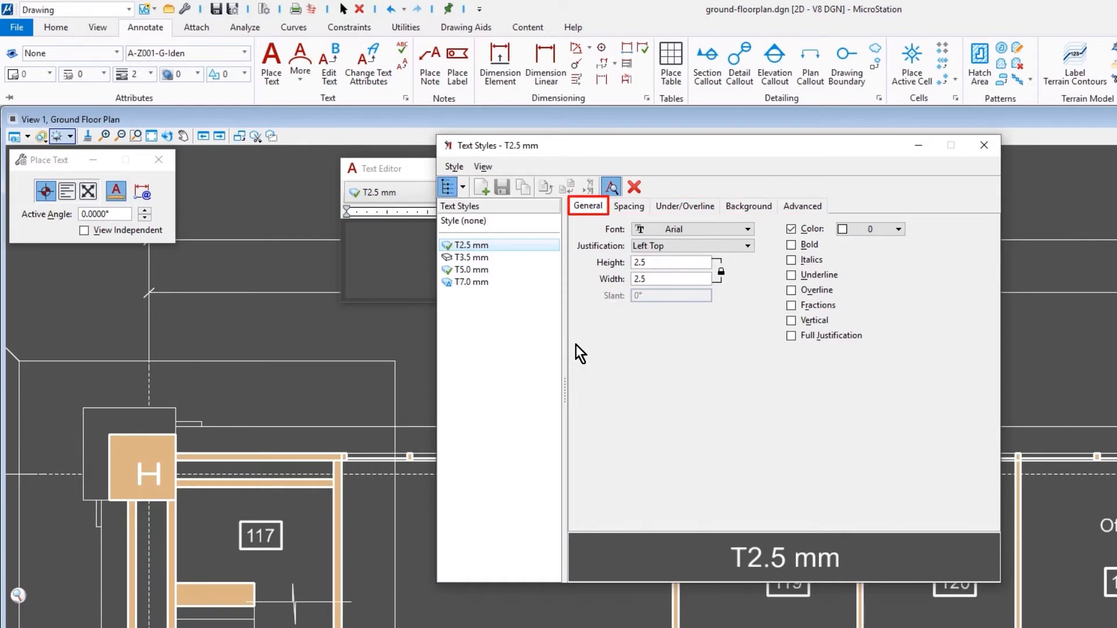
pyautogui.click(746, 230)
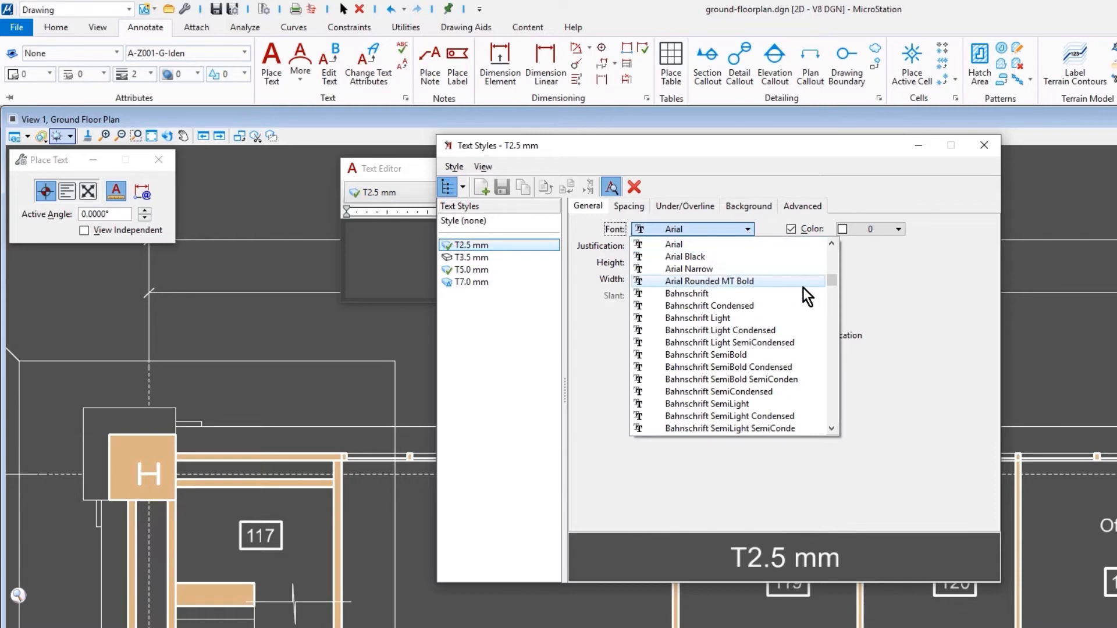
pyautogui.moveTo(832, 280); pyautogui.dragTo(832, 242)
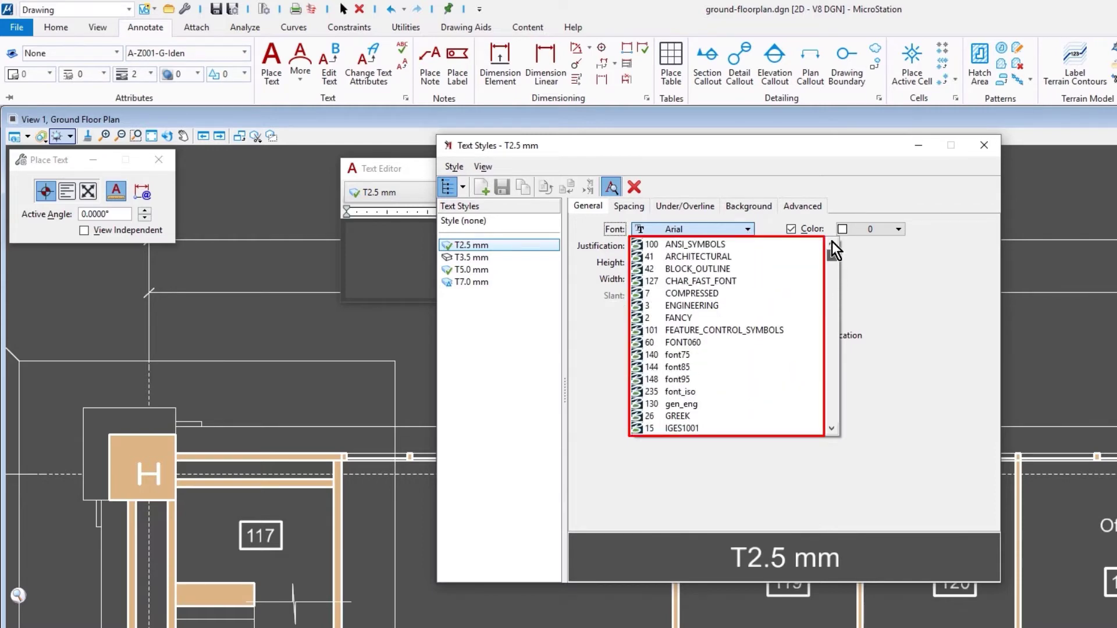
pyautogui.scroll(-2, 766, 258)
pyautogui.scroll(-5, 767, 258)
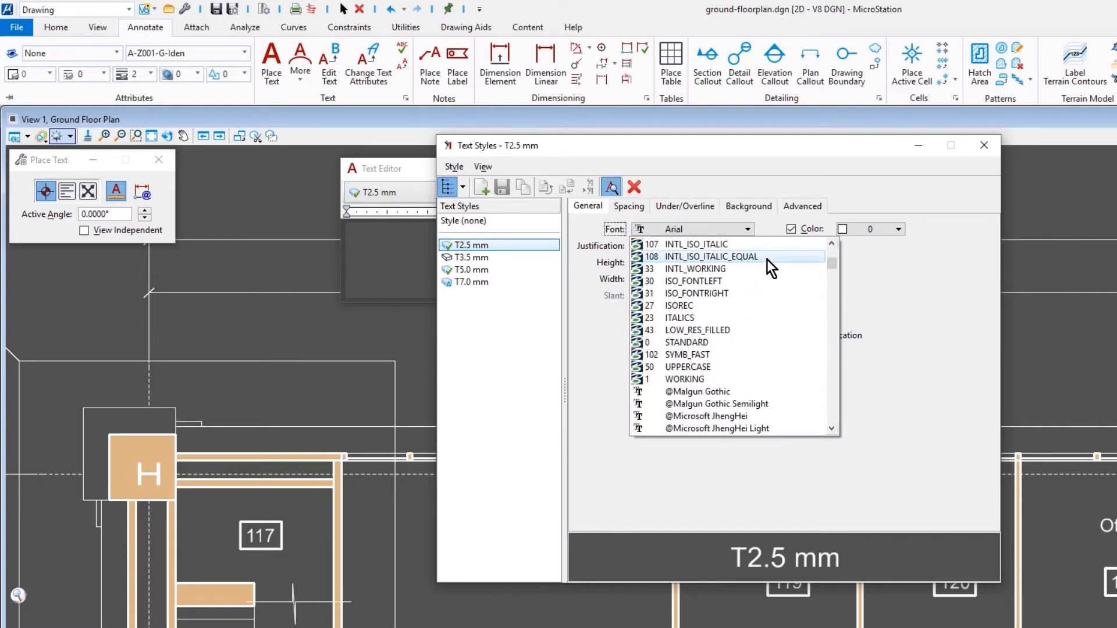
pyautogui.scroll(-3, 766, 259)
pyautogui.scroll(-1, 766, 259)
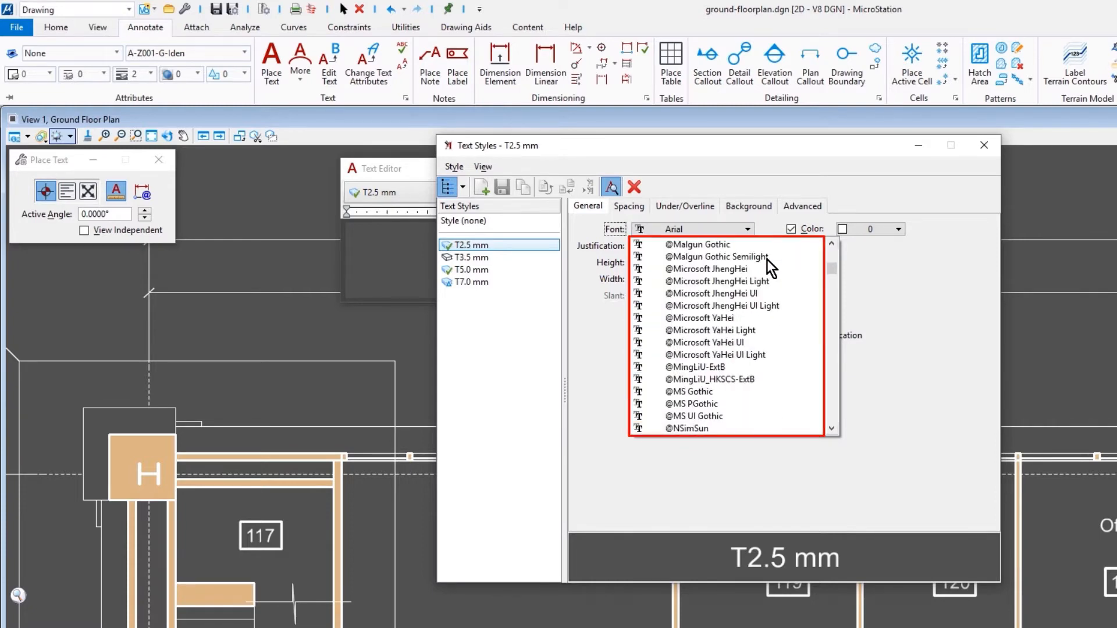
pyautogui.scroll(-3, 767, 259)
pyautogui.scroll(-6, 767, 260)
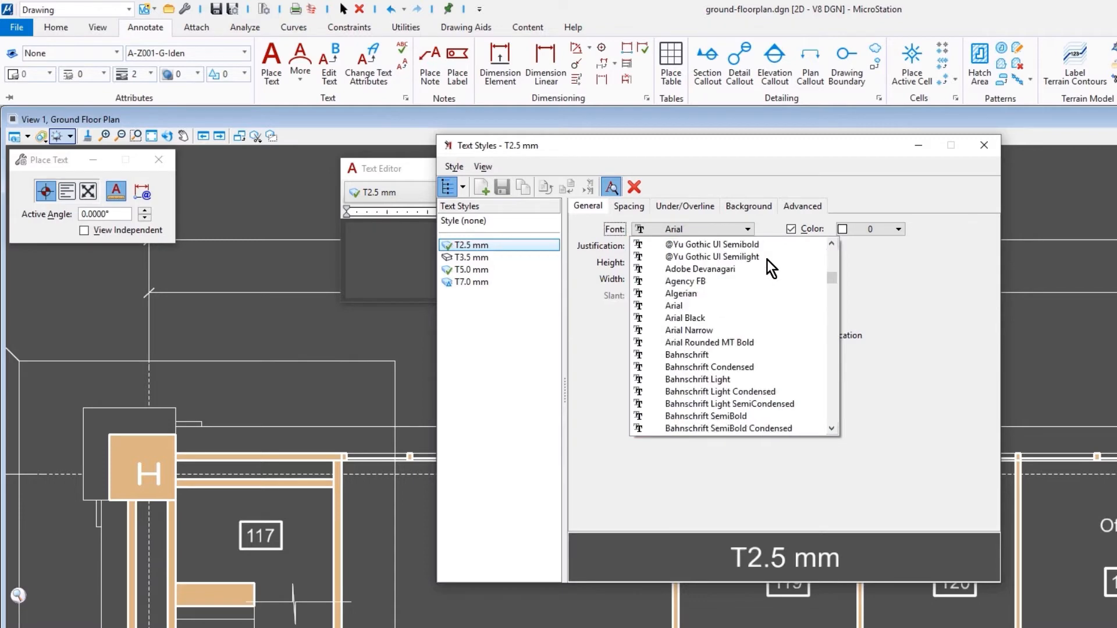
pyautogui.scroll(-8, 767, 260)
pyautogui.scroll(-8, 767, 259)
pyautogui.scroll(-7, 767, 259)
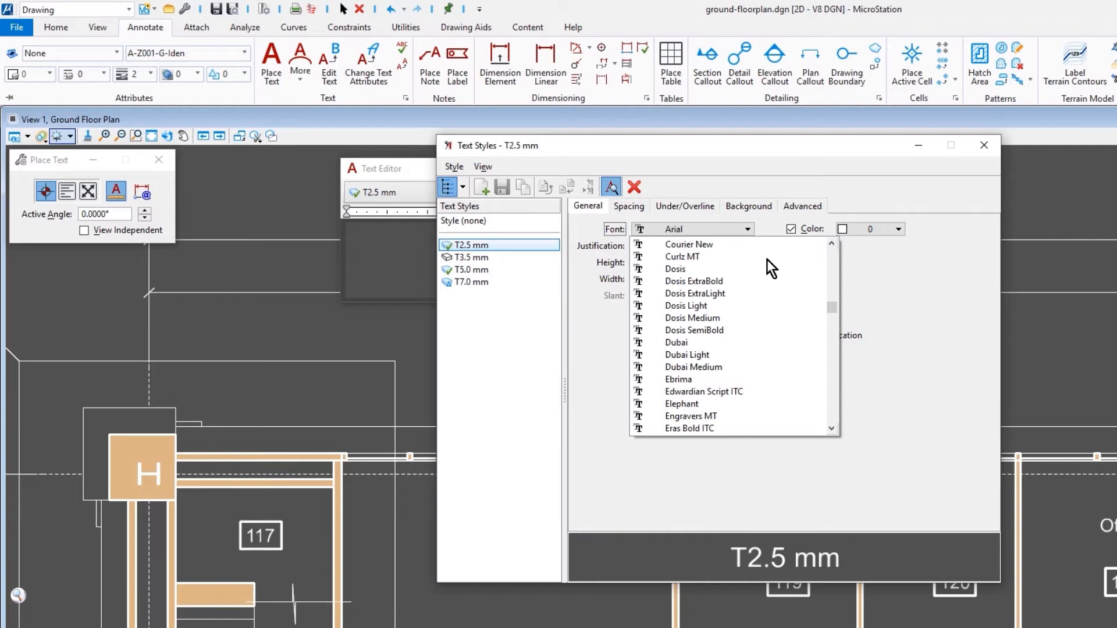
pyautogui.scroll(-4, 767, 259)
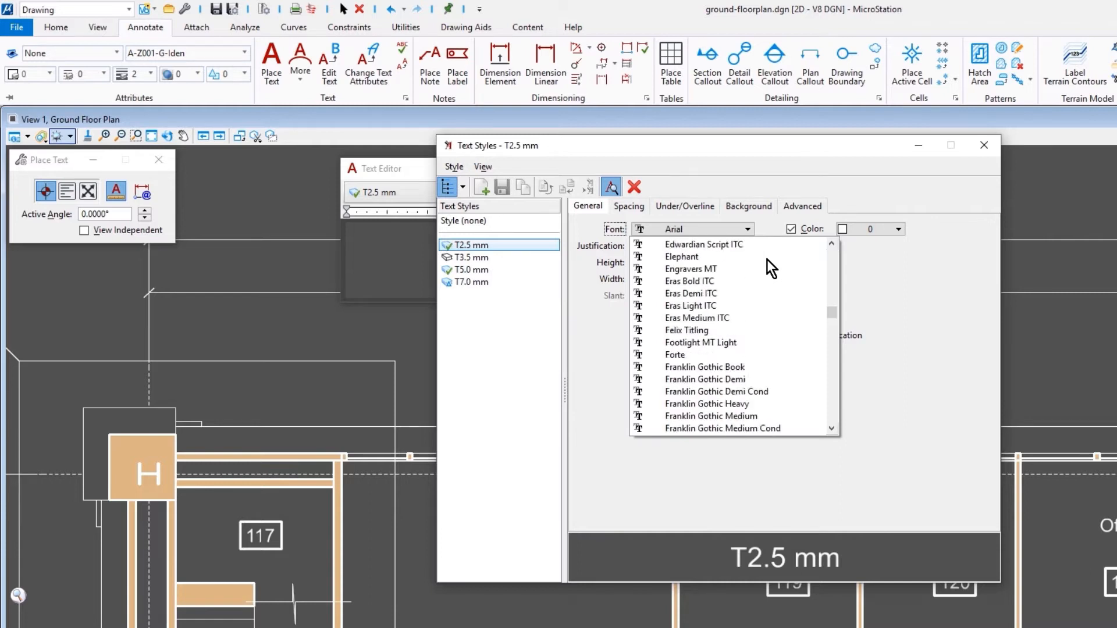
pyautogui.scroll(-4, 766, 260)
pyautogui.scroll(-6, 767, 260)
pyautogui.scroll(-6, 768, 259)
pyautogui.scroll(-6, 767, 259)
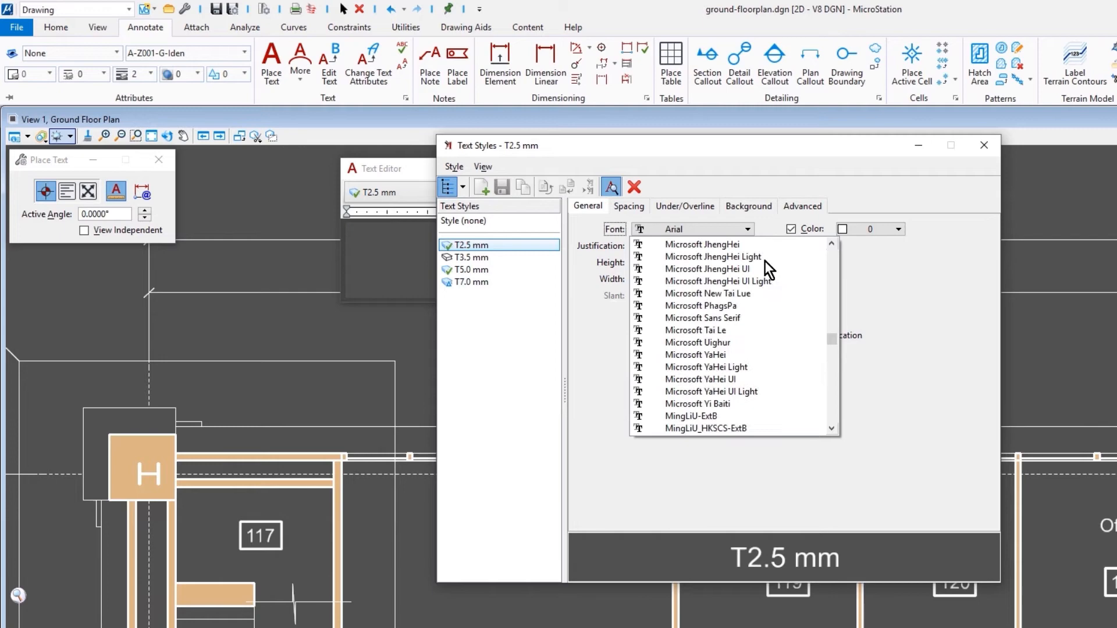
pyautogui.scroll(-7, 765, 261)
pyautogui.scroll(-7, 765, 261)
pyautogui.scroll(-7, 764, 261)
pyautogui.scroll(-6, 764, 261)
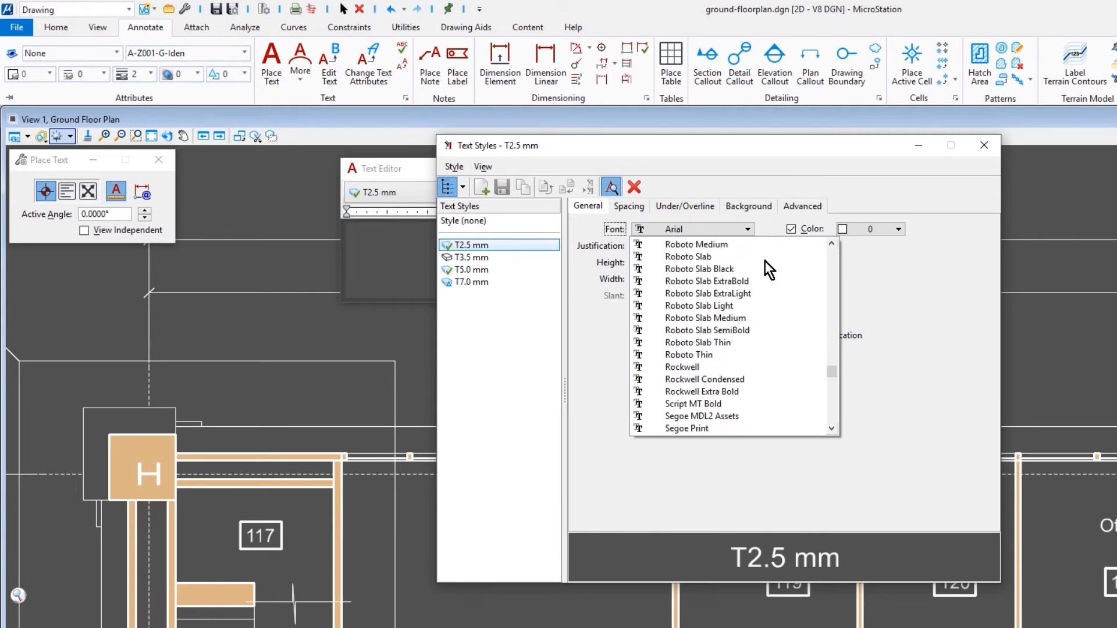
pyautogui.scroll(-6, 764, 260)
pyautogui.scroll(-6, 765, 261)
pyautogui.scroll(-6, 765, 261)
pyautogui.scroll(-2, 764, 261)
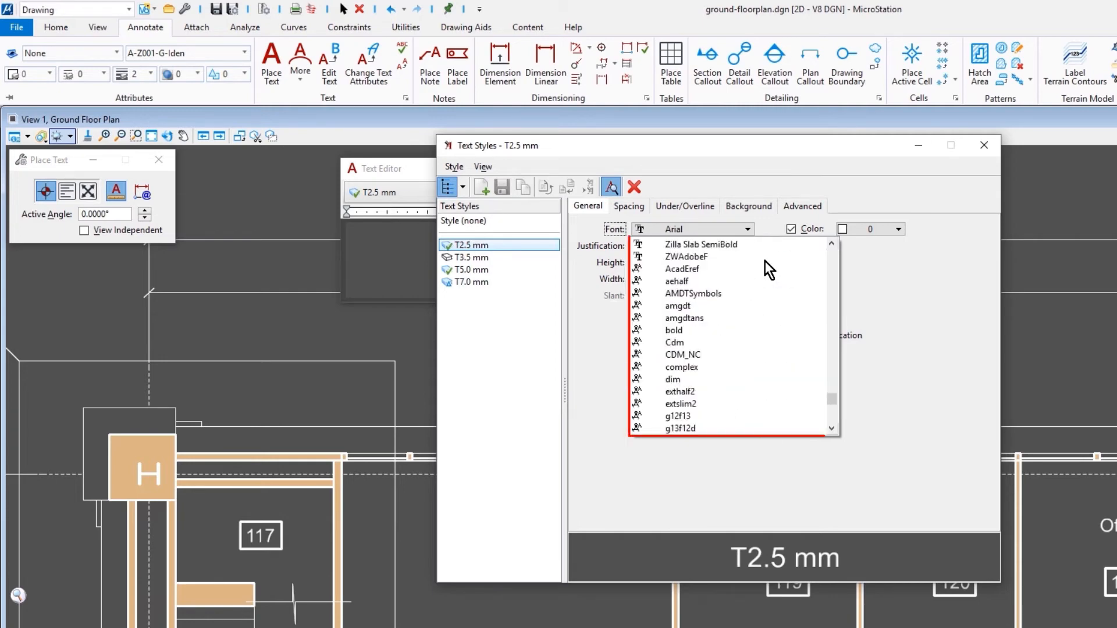
pyautogui.scroll(-2, 765, 261)
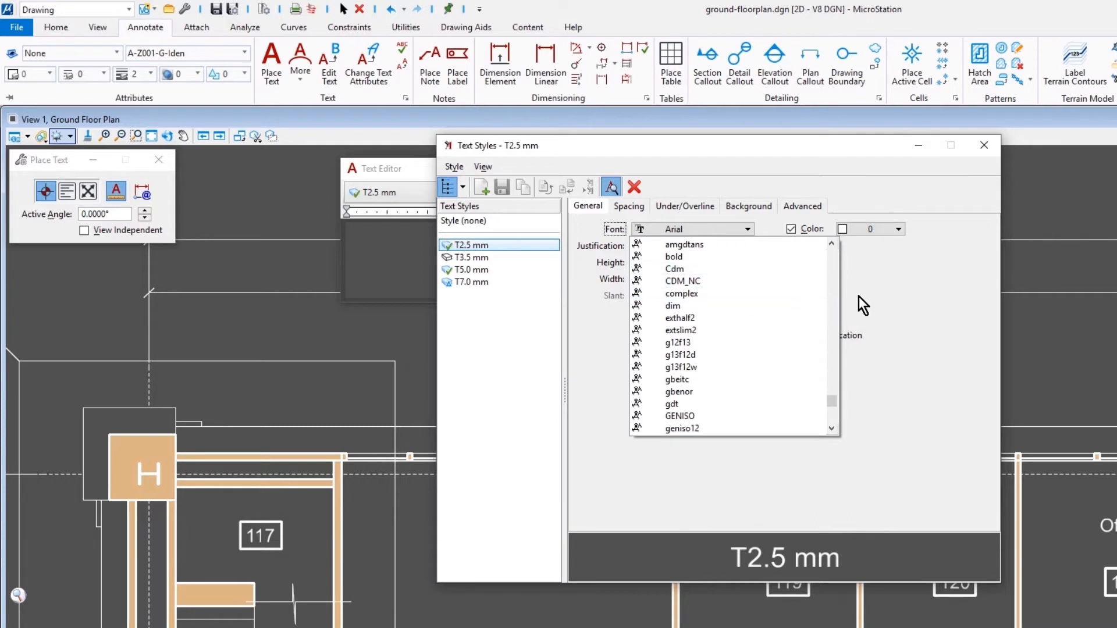
# Keep Arial and Left Top justification for T2.5 mm, then review its line spacing settings
pyautogui.click(859, 296)
pyautogui.click(744, 245)
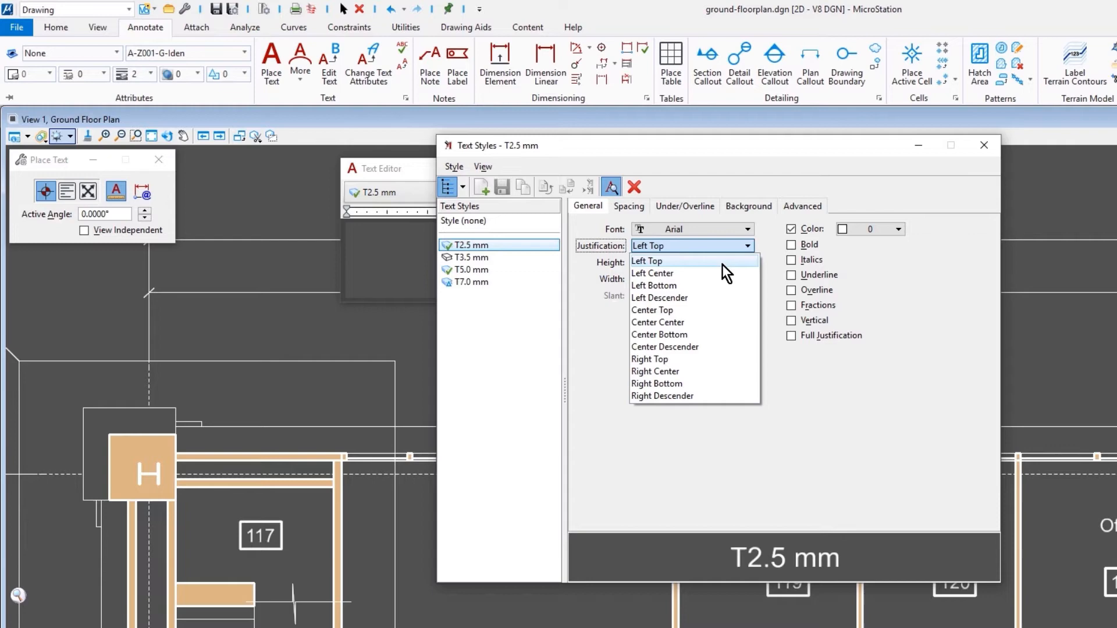
pyautogui.click(798, 393)
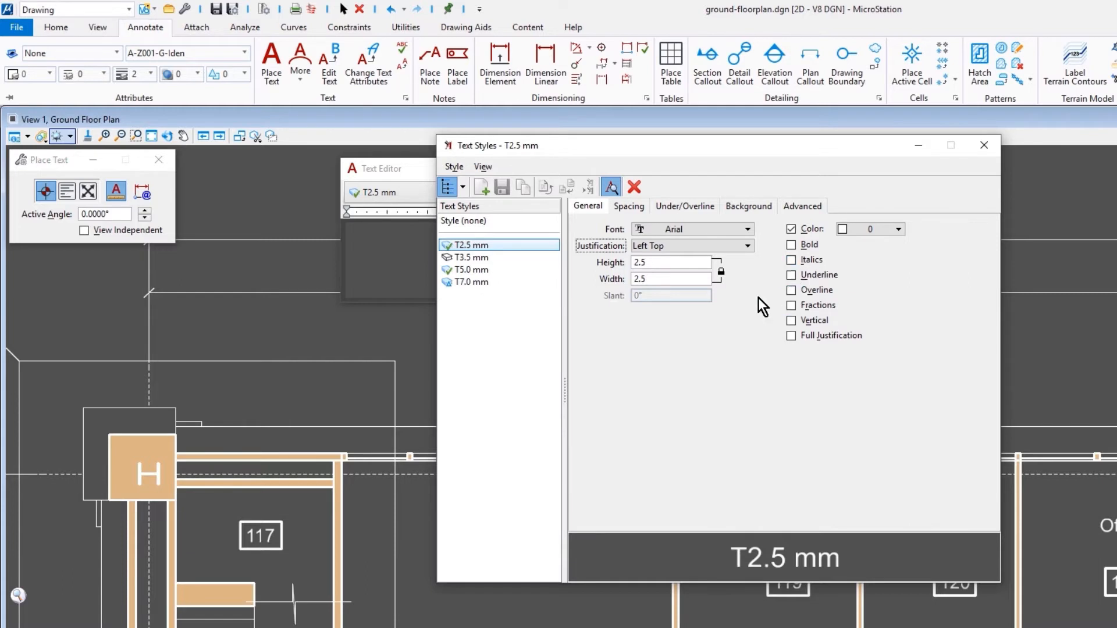
pyautogui.click(628, 206)
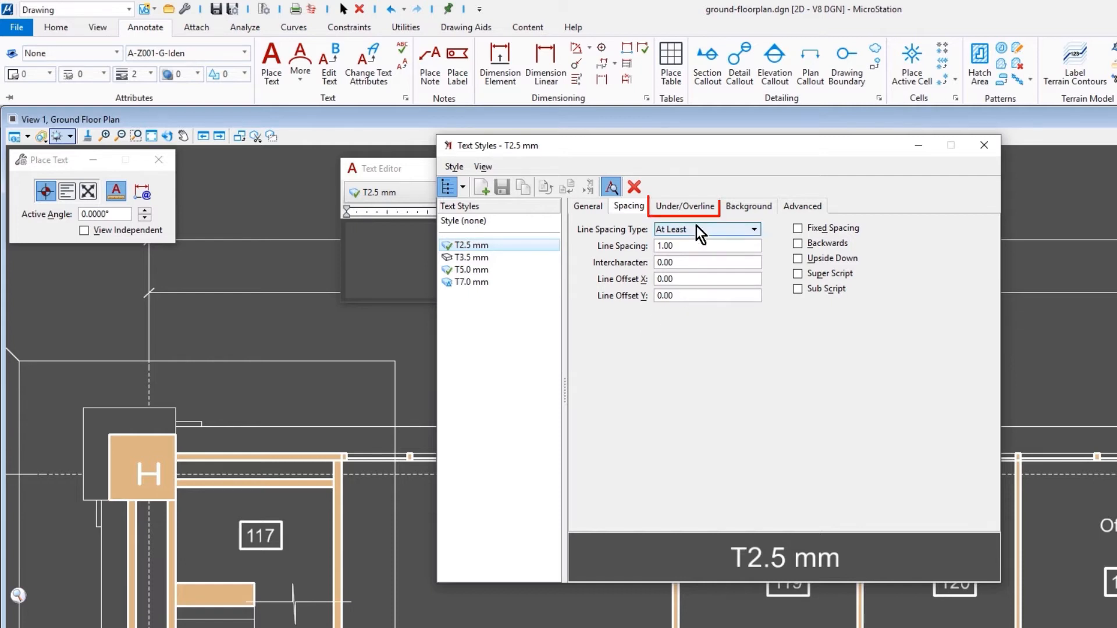
# Try underline and overline on T2.5 mm, then leave both unchecked and move to the background settings
pyautogui.click(683, 212)
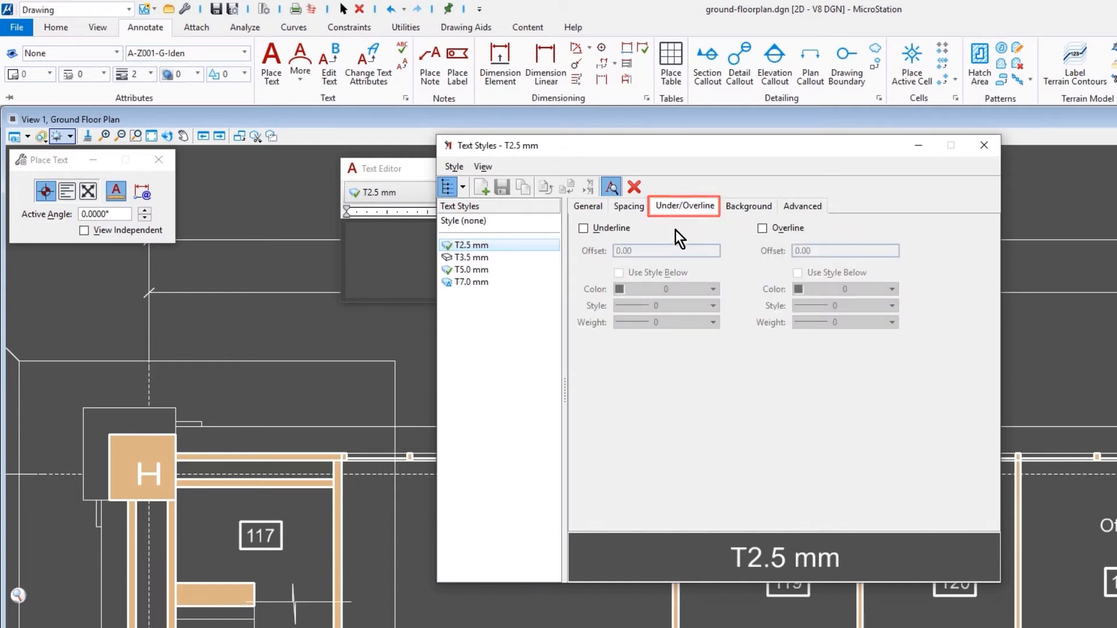
pyautogui.click(612, 228)
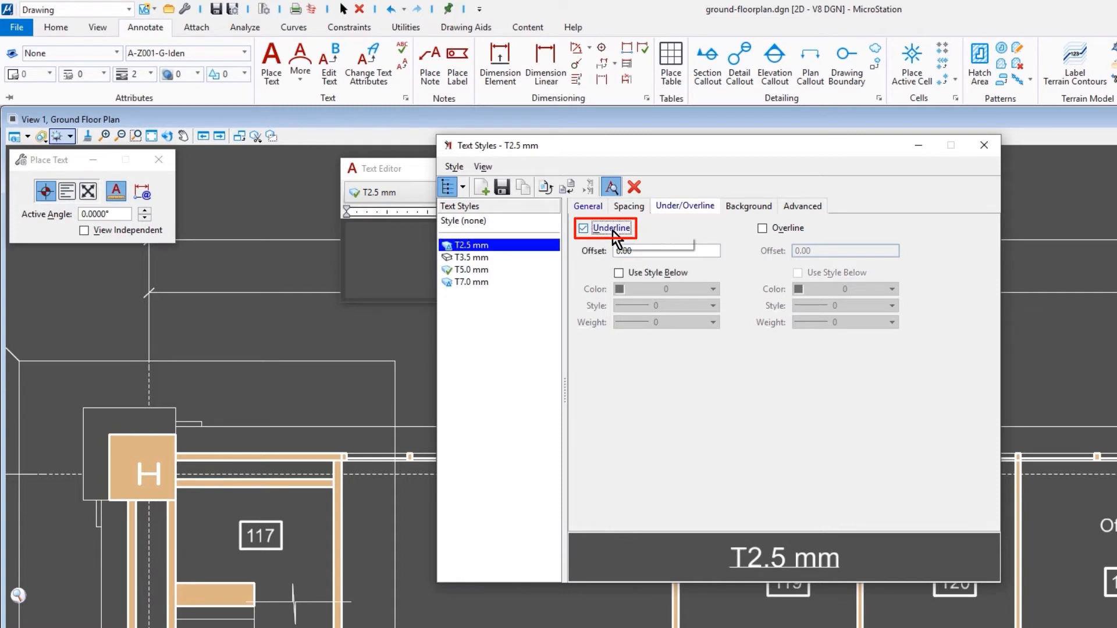
pyautogui.click(762, 229)
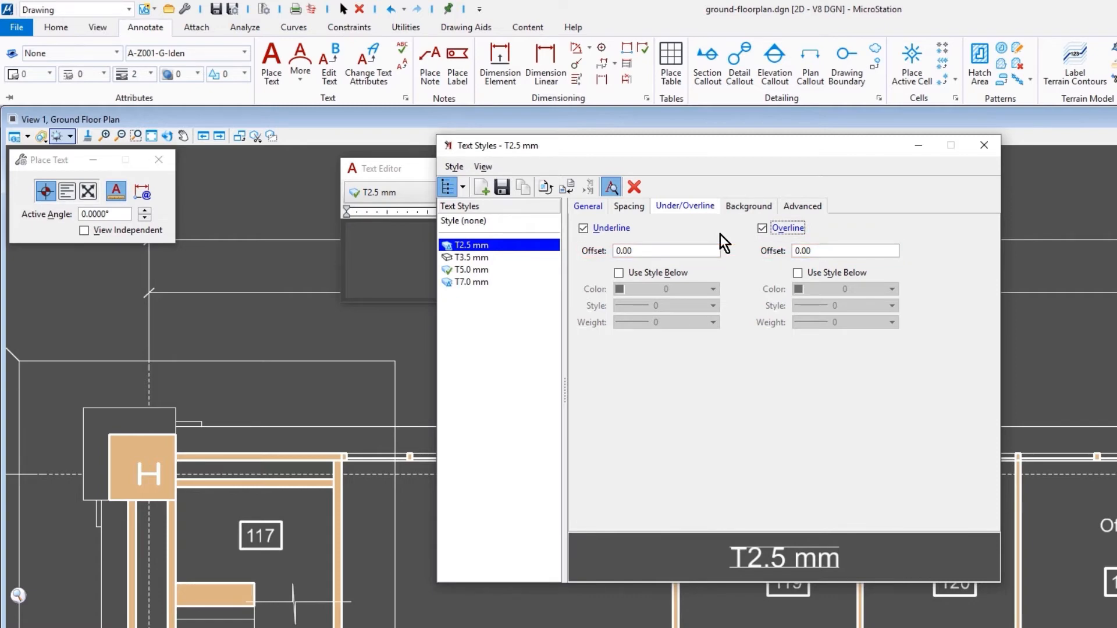
pyautogui.click(798, 273)
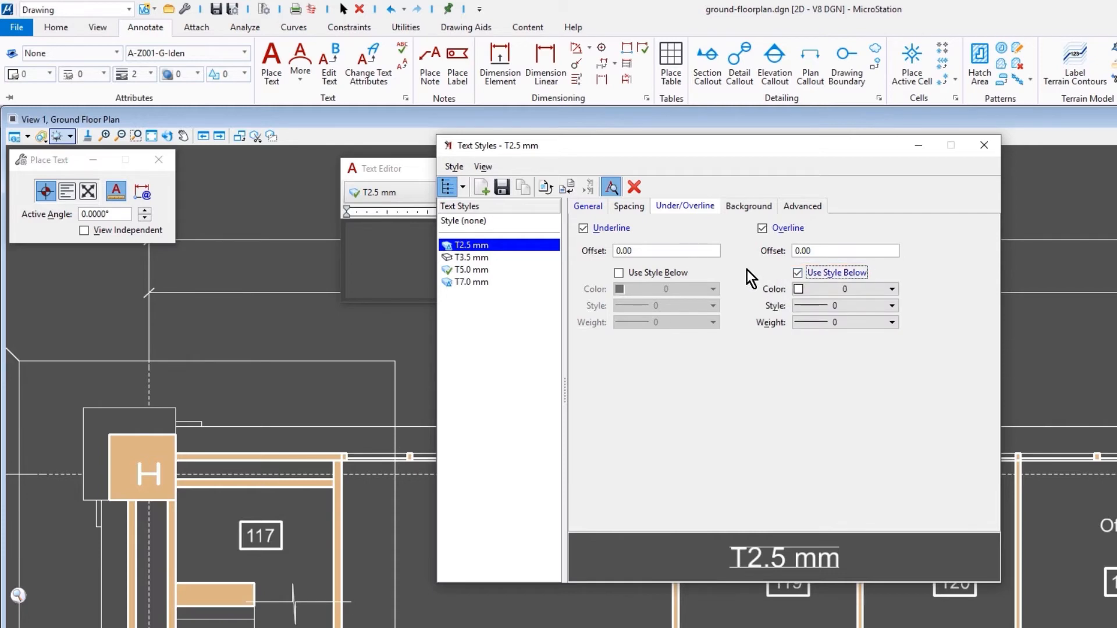
pyautogui.click(798, 273)
pyautogui.click(762, 230)
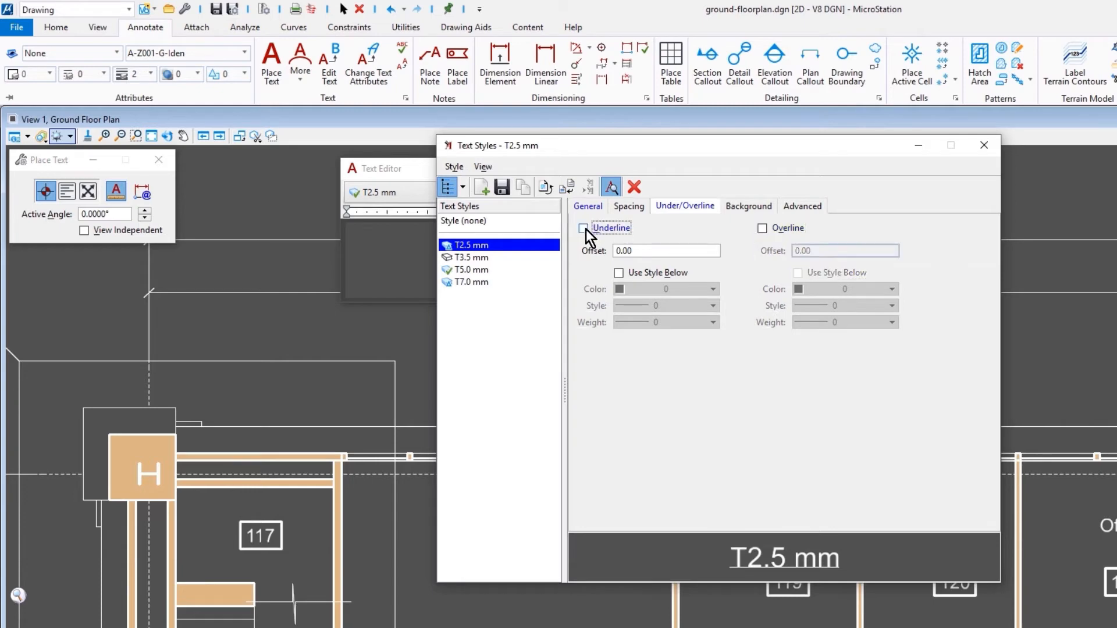
pyautogui.click(585, 228)
pyautogui.click(741, 206)
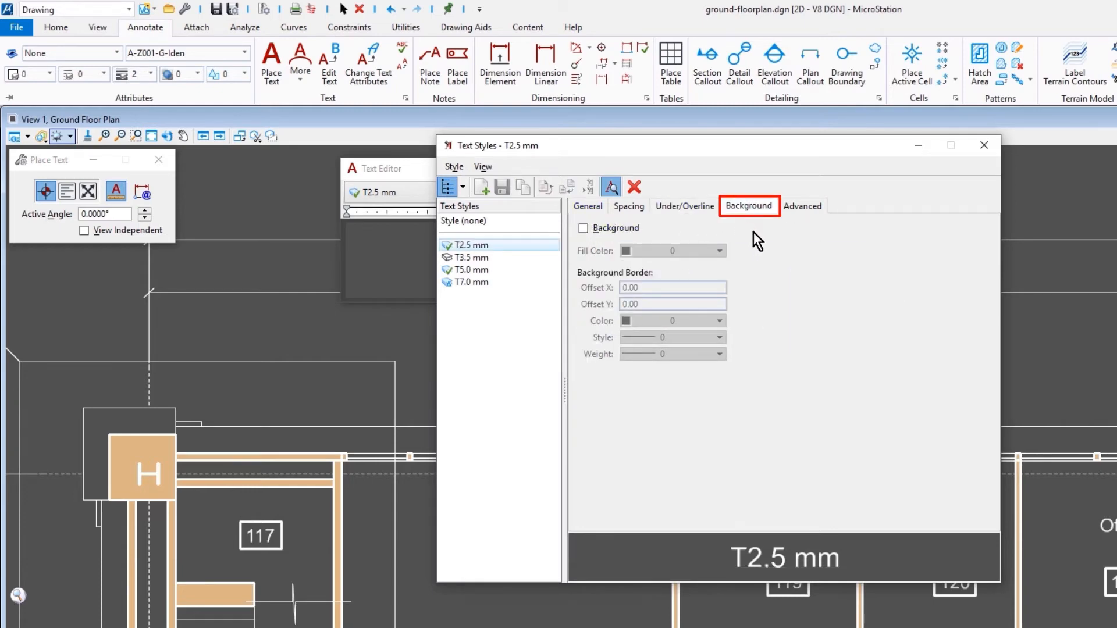
# Try a text background with fill and border colours, then leave the T2.5 mm style with no background
pyautogui.click(630, 232)
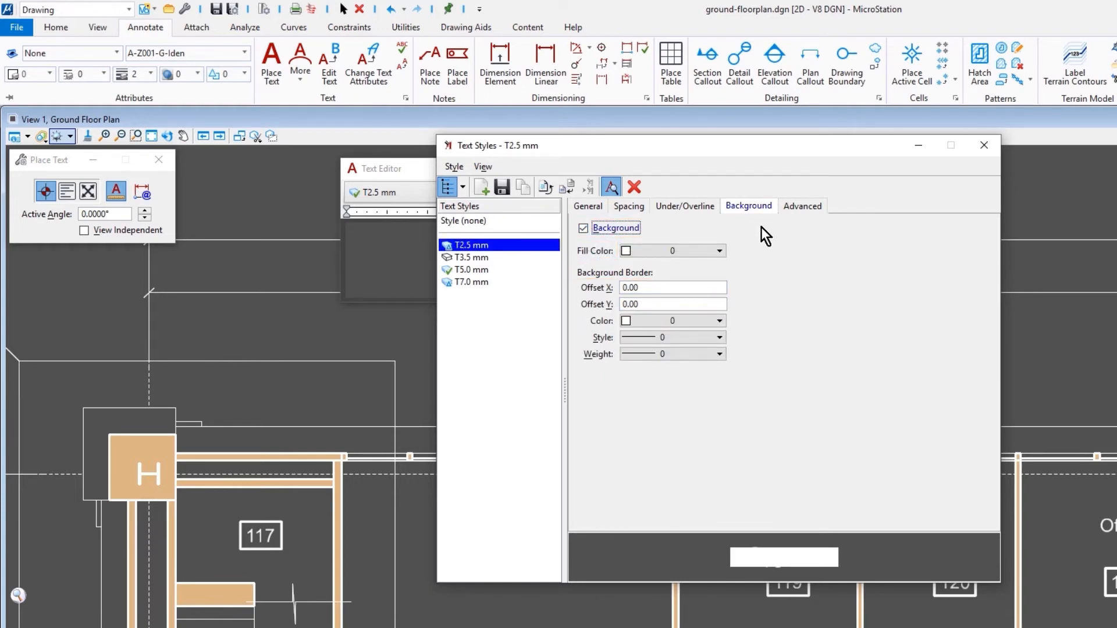
pyautogui.click(718, 251)
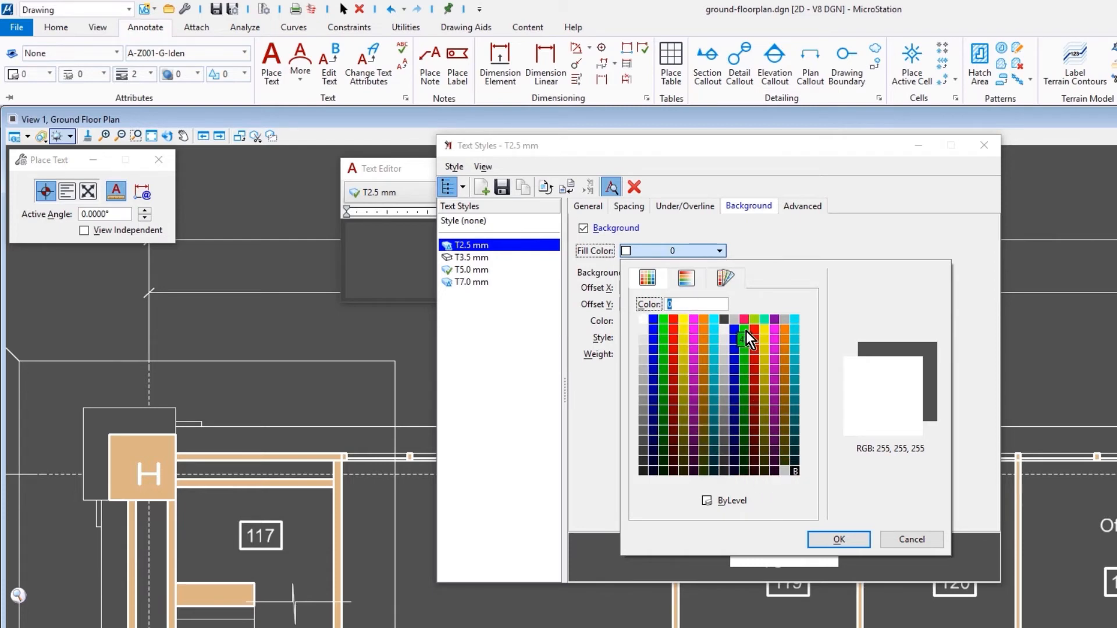
pyautogui.click(808, 257)
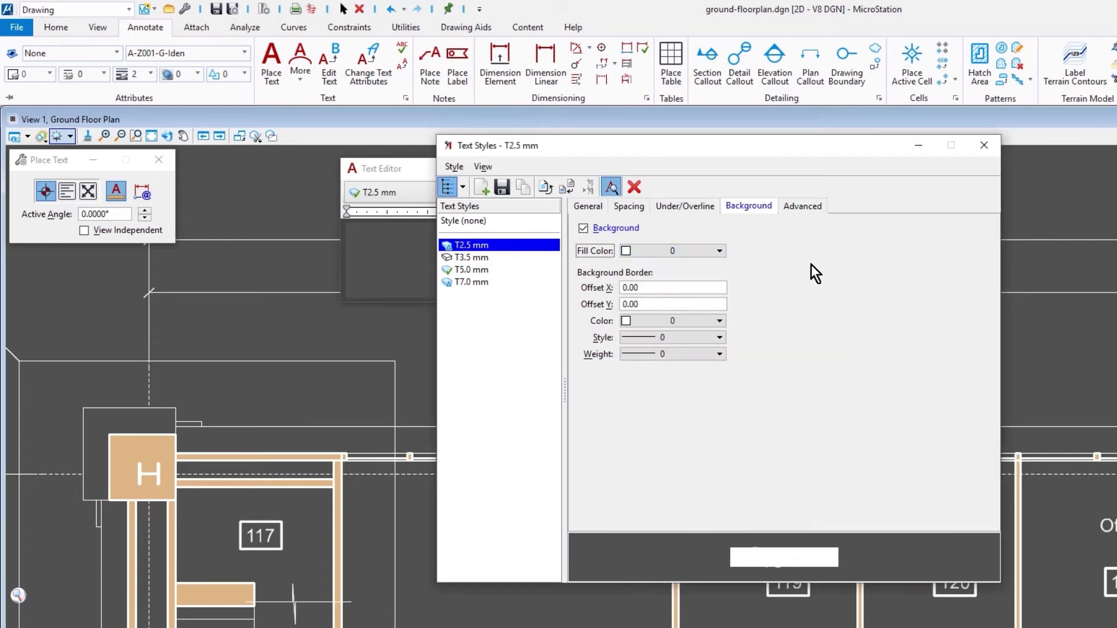
pyautogui.click(714, 320)
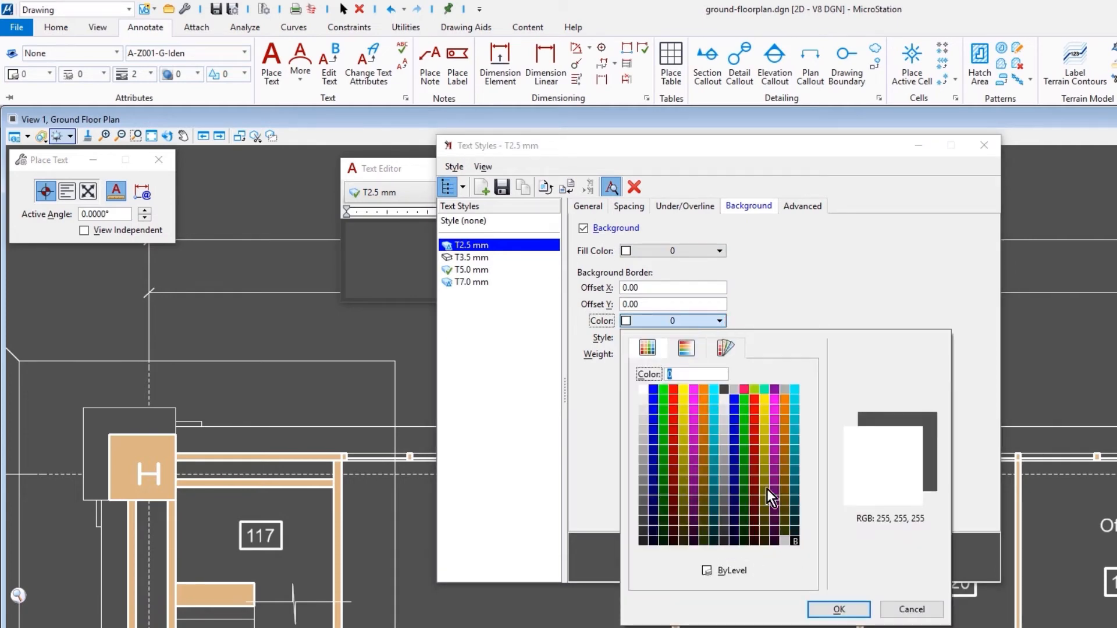
pyautogui.click(798, 301)
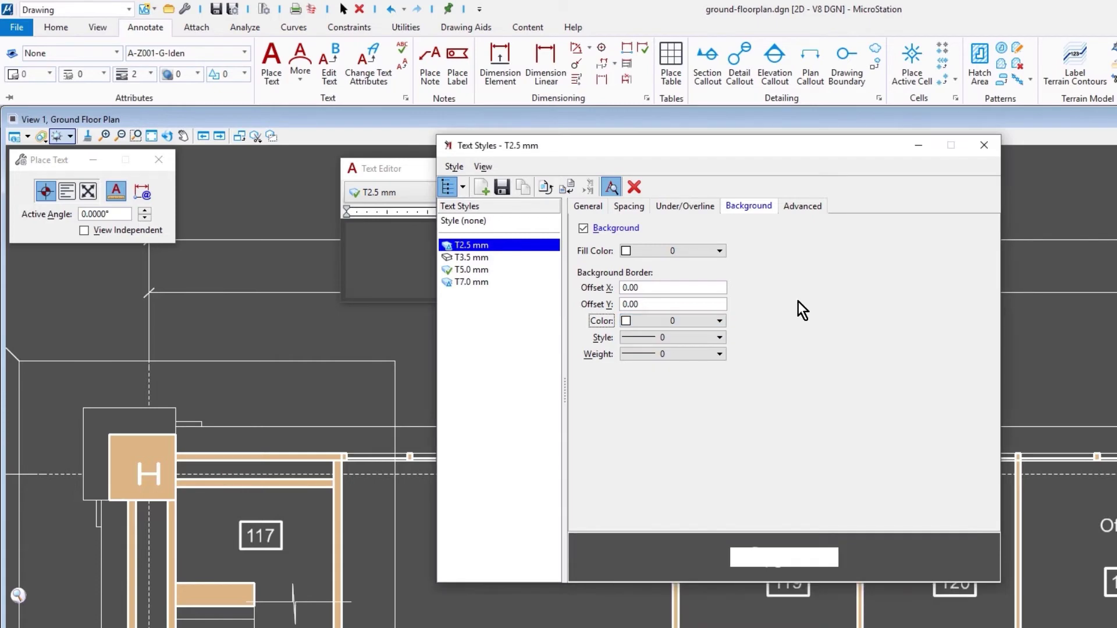
pyautogui.click(588, 232)
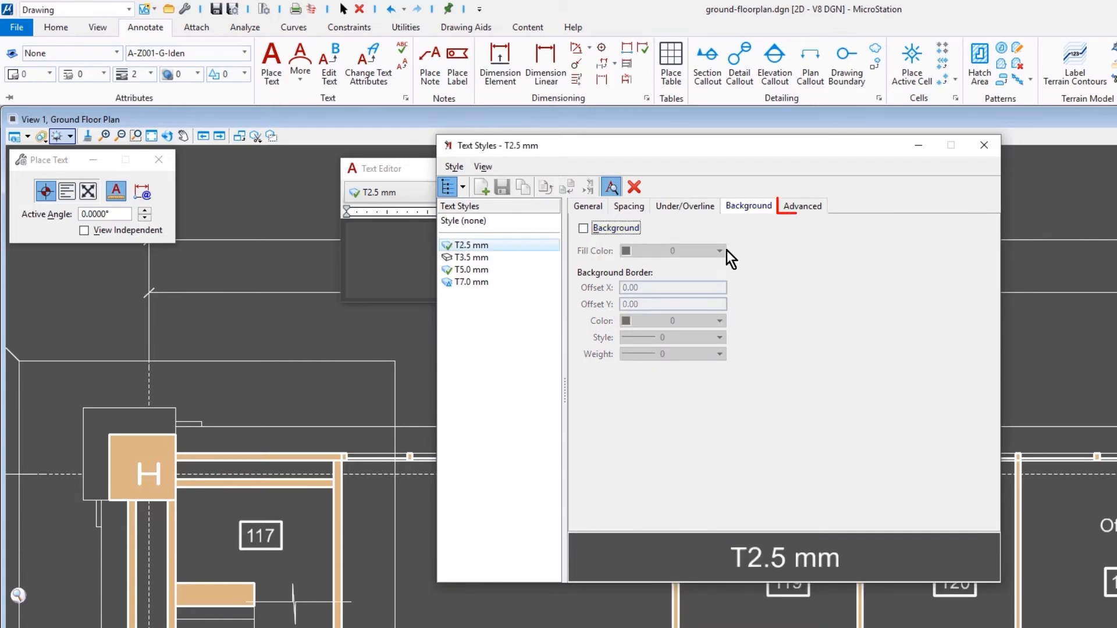
# Review the advanced property list of T2.5 mm, keeping the Edit view mode
pyautogui.click(804, 210)
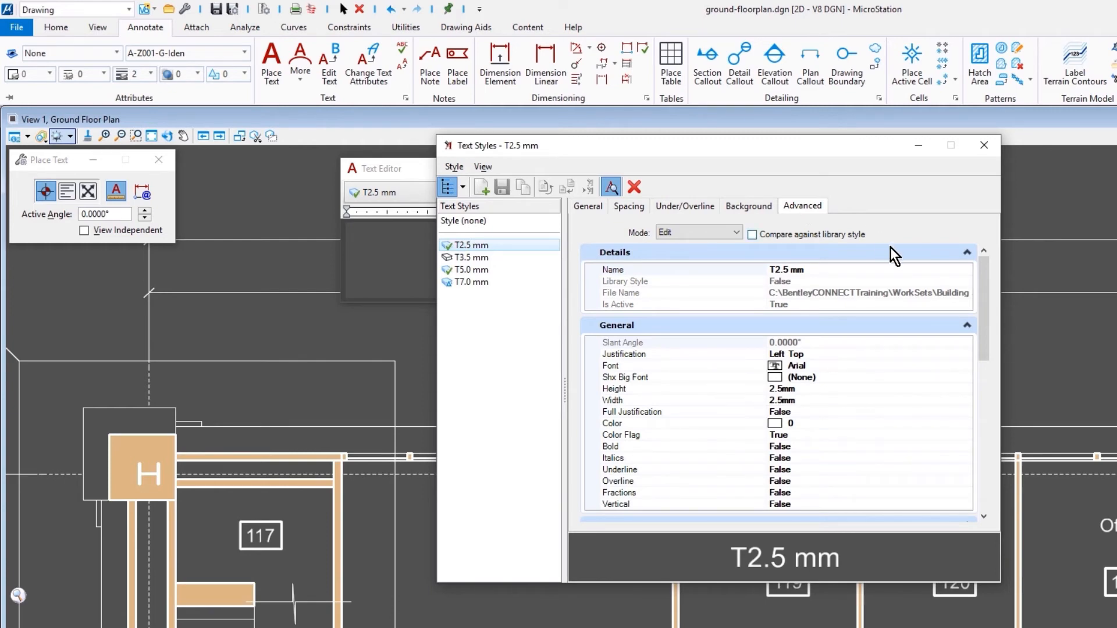
pyautogui.scroll(-3, 850, 389)
pyautogui.scroll(-2, 846, 399)
pyautogui.scroll(-1, 847, 399)
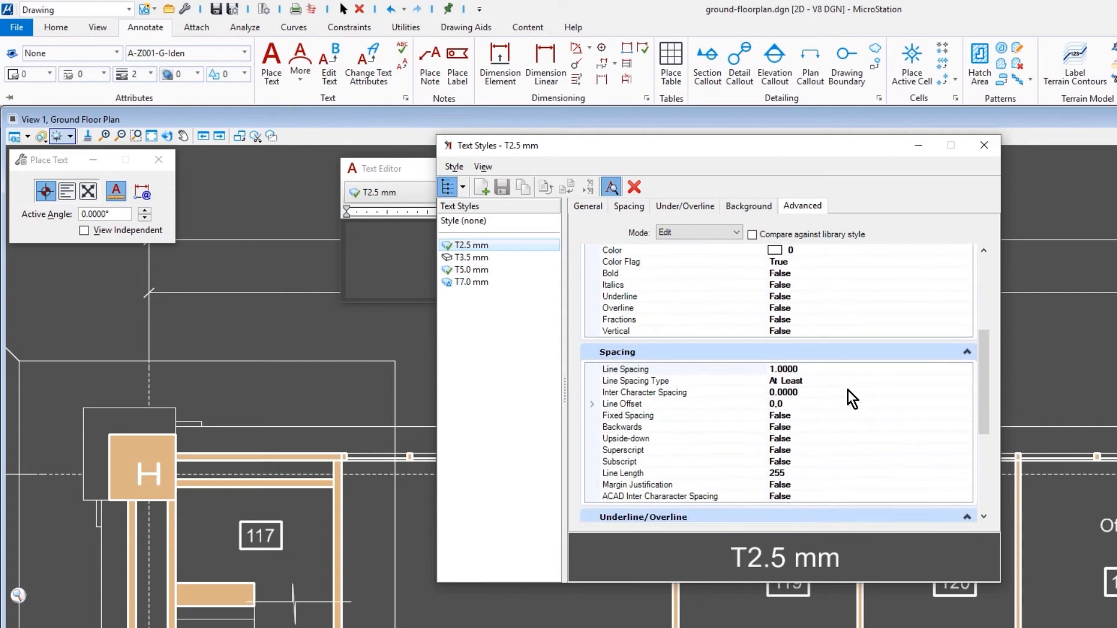
pyautogui.scroll(-2, 847, 399)
pyautogui.scroll(-2, 847, 392)
pyautogui.scroll(-2, 843, 397)
pyautogui.scroll(-1, 844, 396)
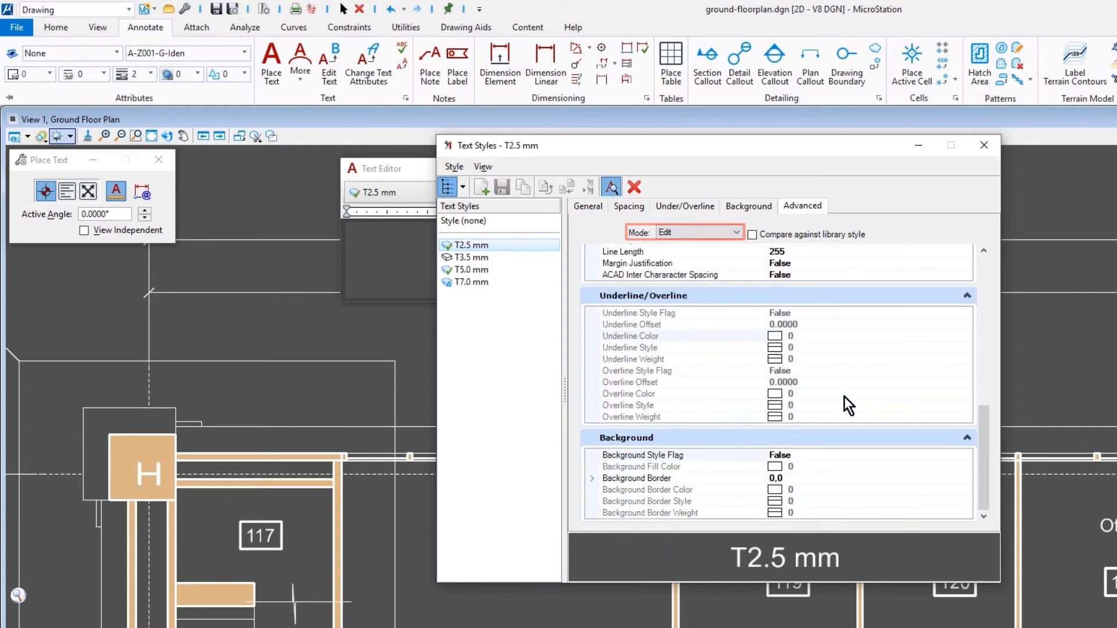
pyautogui.scroll(3, 844, 397)
pyautogui.scroll(2, 844, 396)
pyautogui.scroll(3, 844, 397)
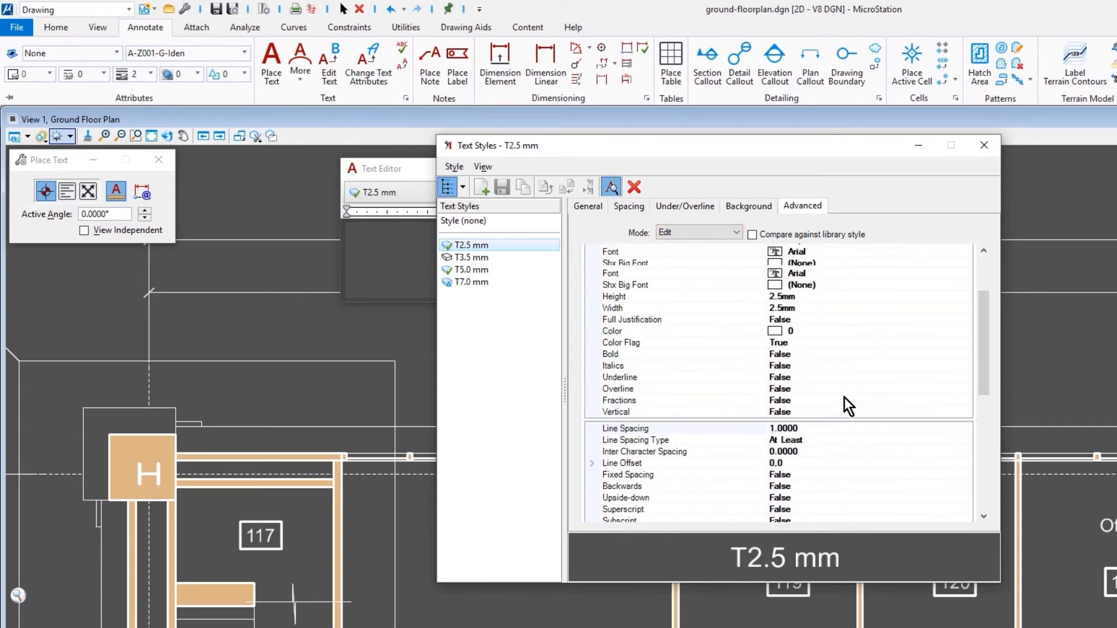
pyautogui.scroll(1, 844, 397)
pyautogui.scroll(3, 844, 397)
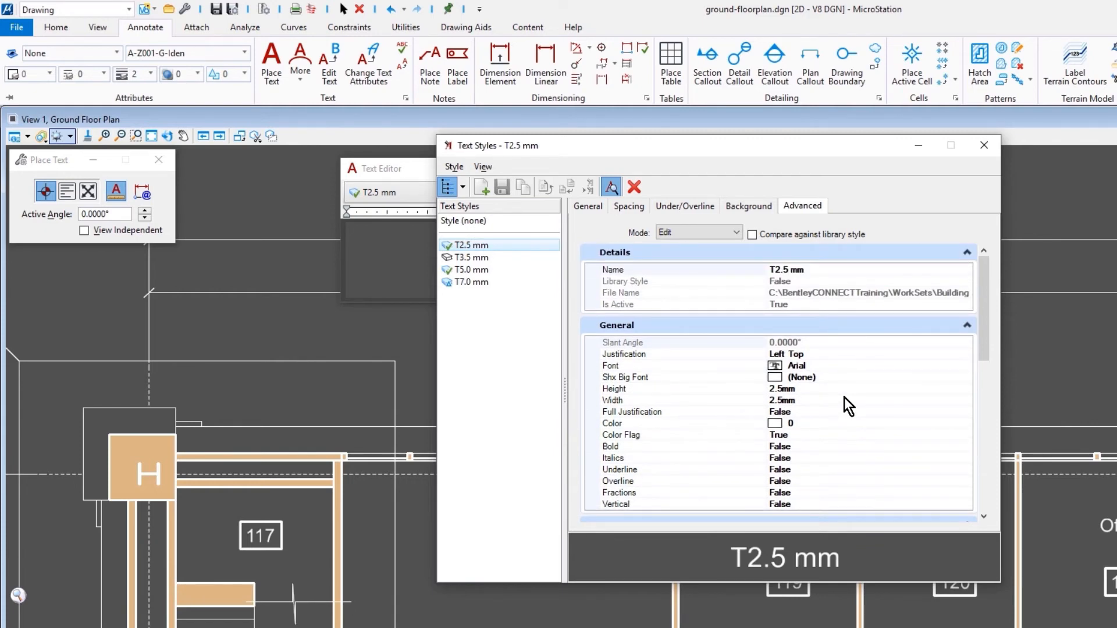
pyautogui.click(707, 231)
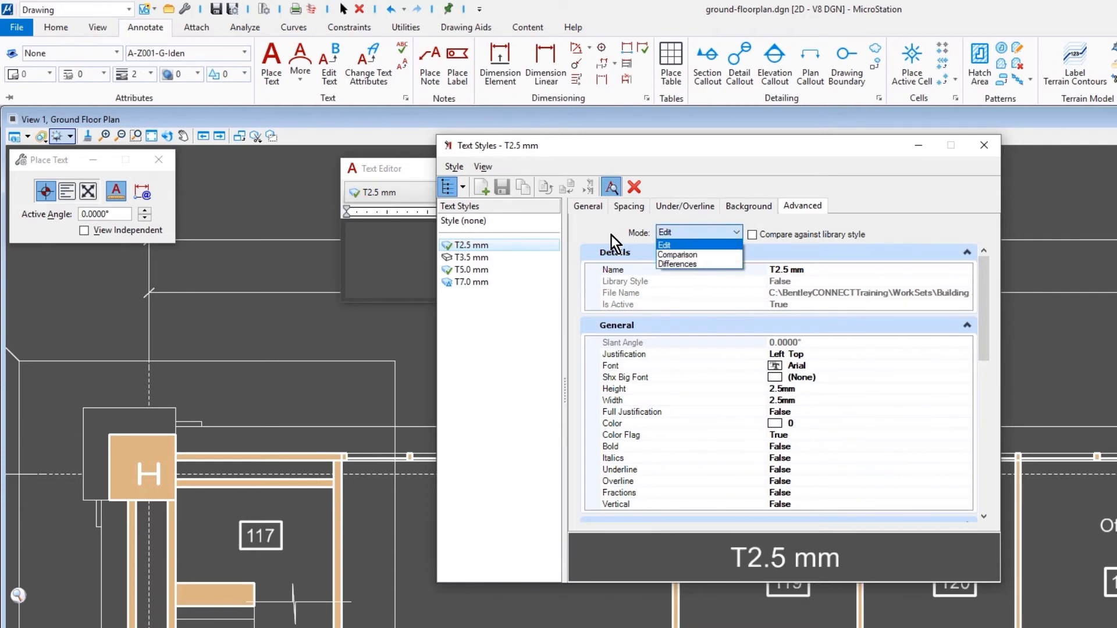
pyautogui.click(596, 227)
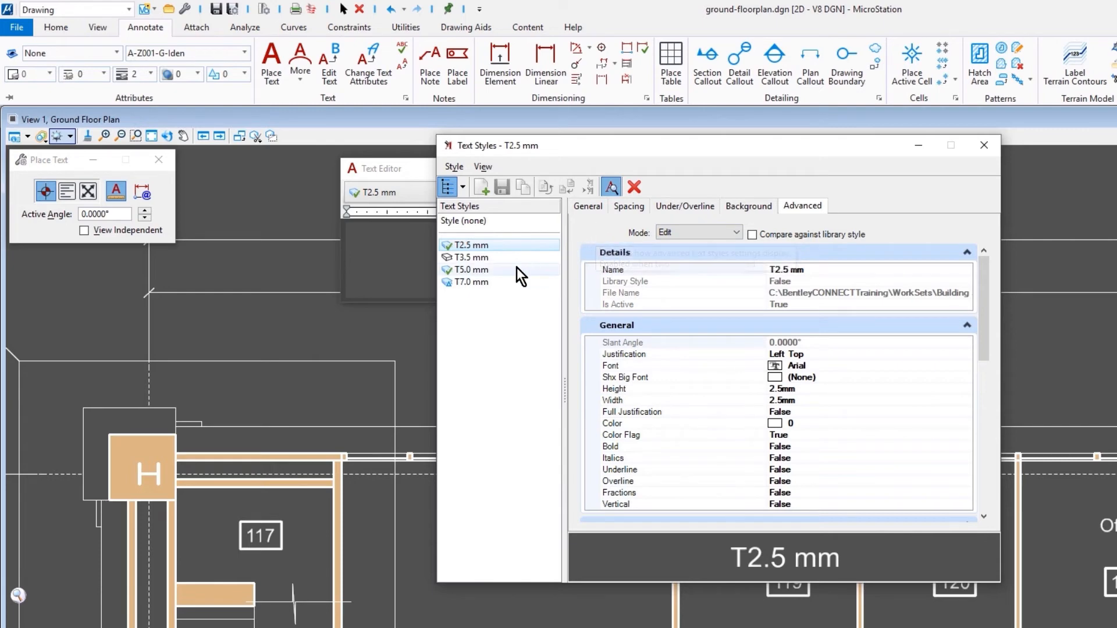
pyautogui.keyDown('ctrl'); pyautogui.click(485, 260); pyautogui.keyUp('ctrl')
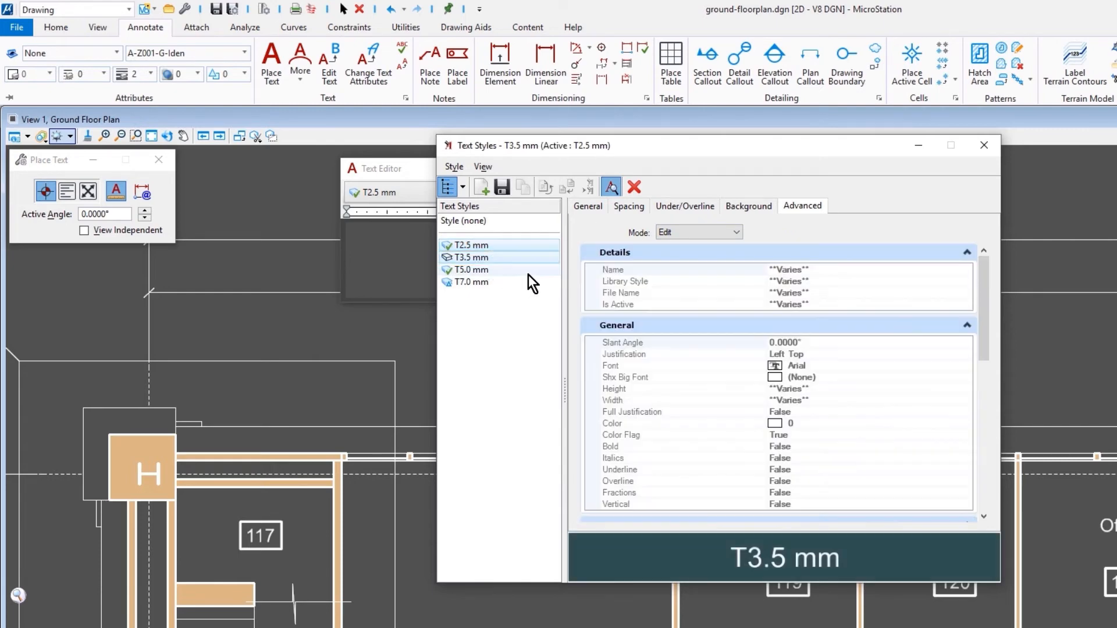
pyautogui.click(714, 234)
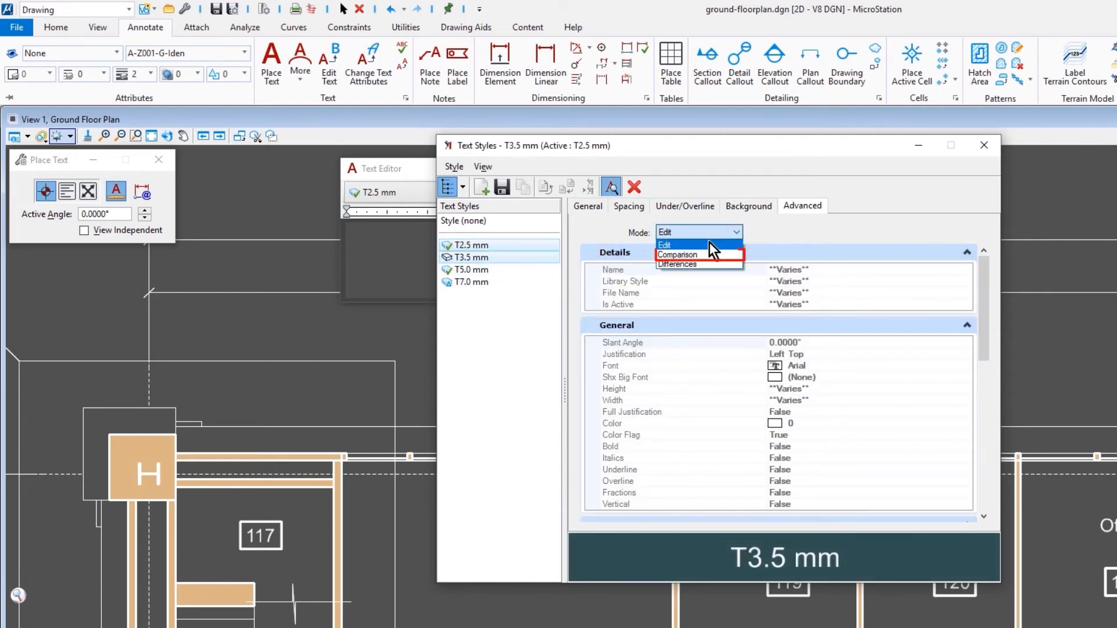
pyautogui.click(702, 258)
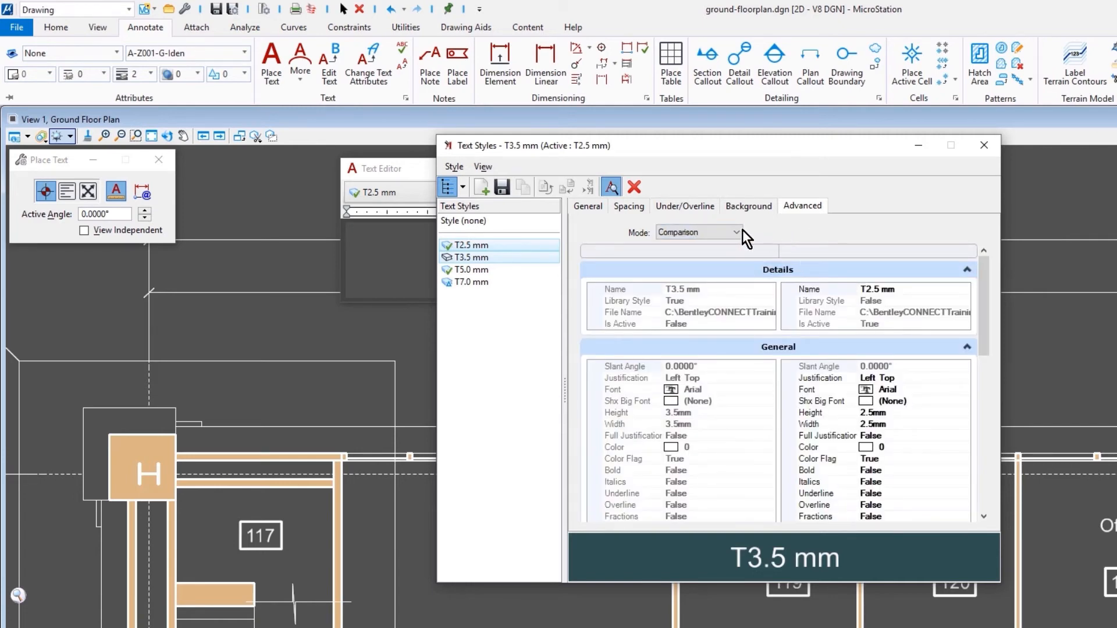
pyautogui.click(724, 233)
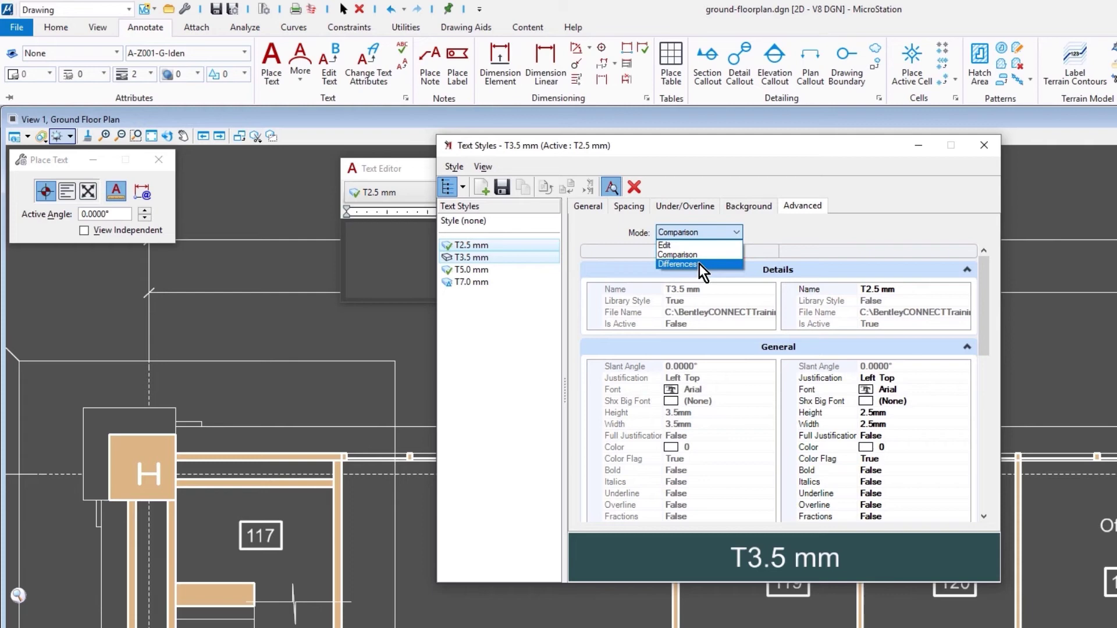
pyautogui.click(699, 265)
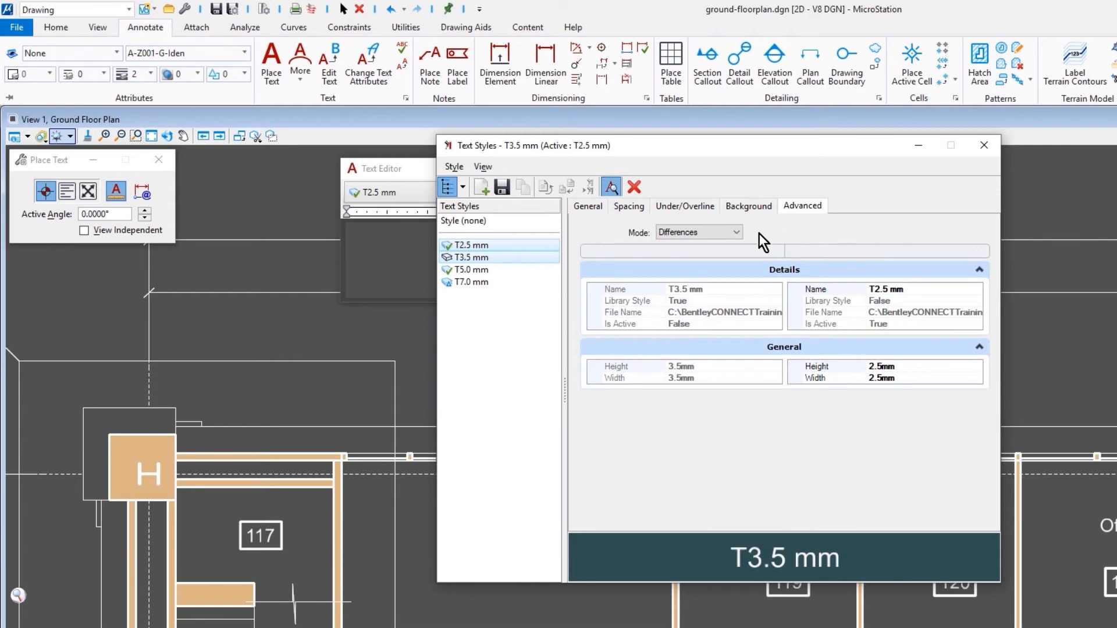
pyautogui.click(731, 233)
pyautogui.click(672, 245)
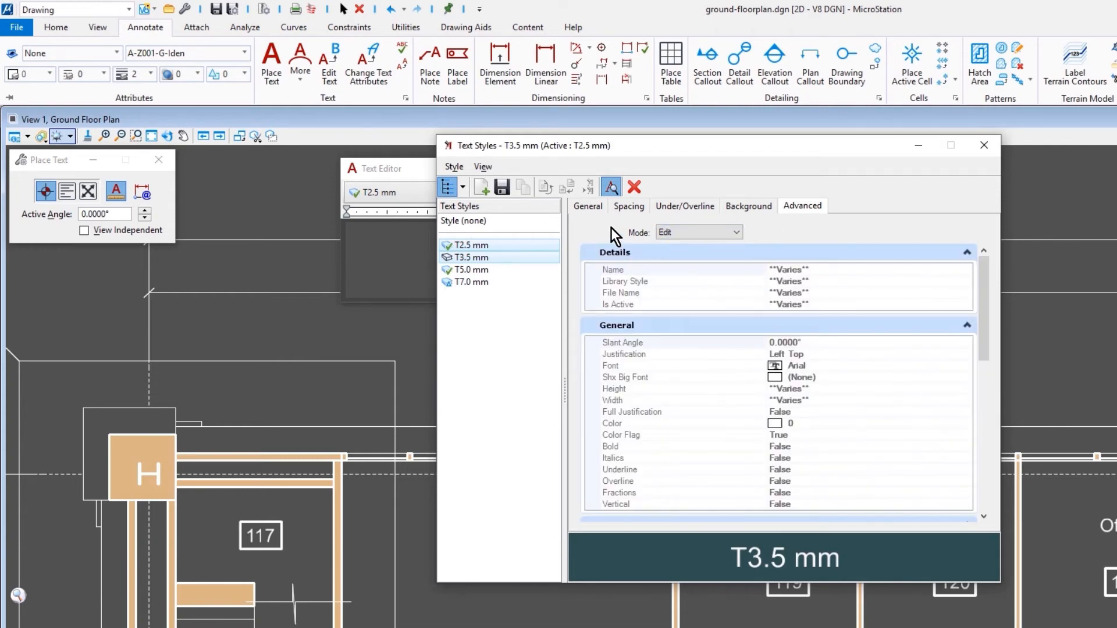
# Close the style settings and enter 'Conference Room' as the label text, ready to choose justification
pyautogui.click(520, 248)
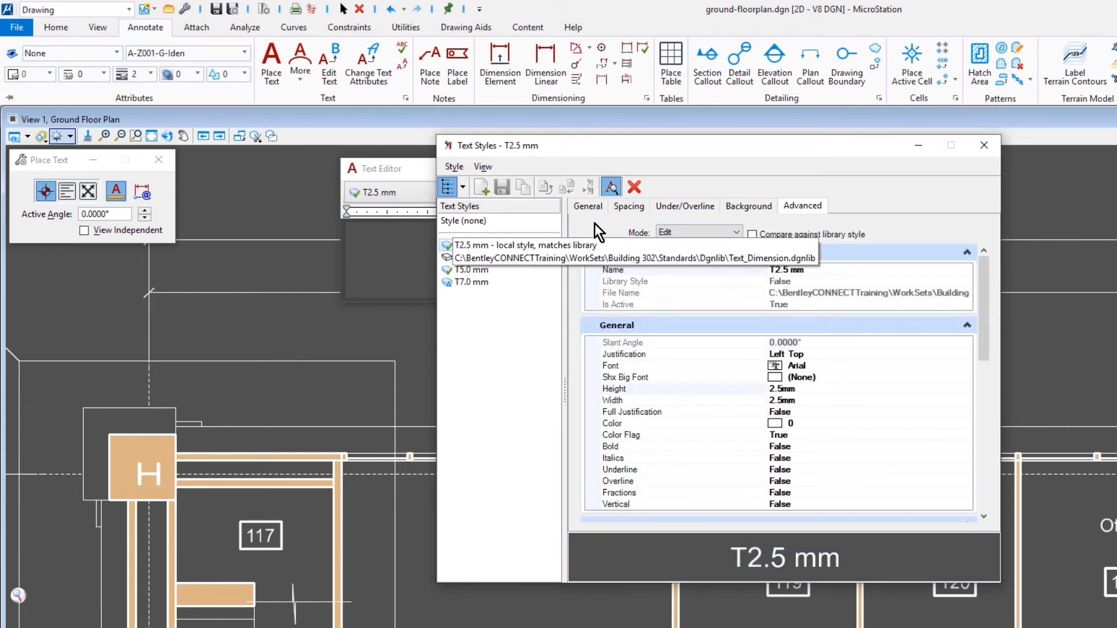
pyautogui.click(588, 208)
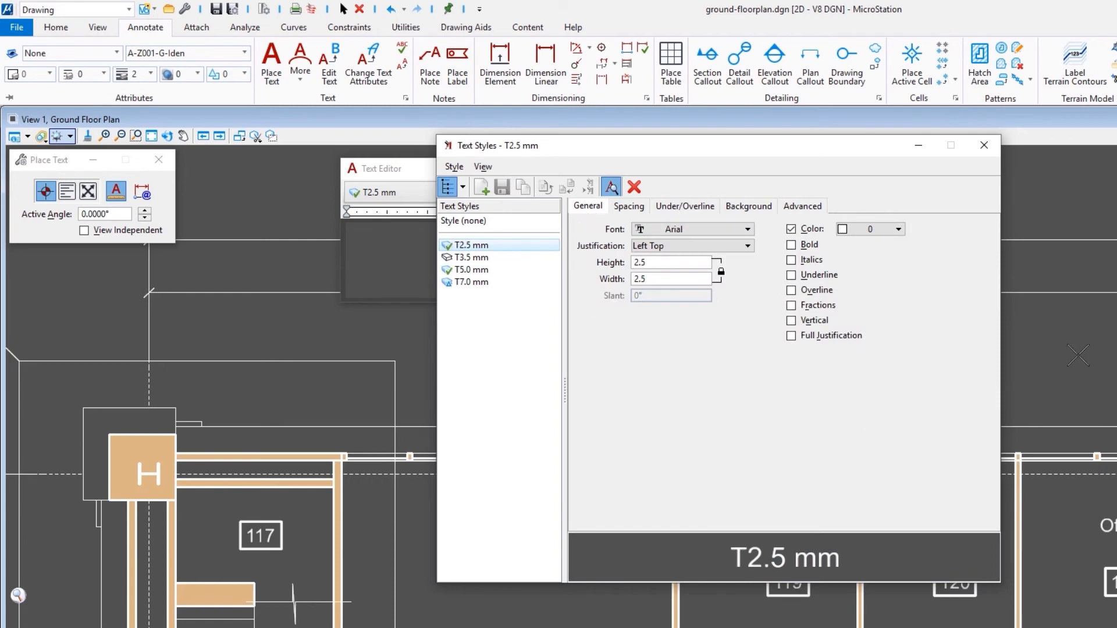
pyautogui.click(990, 146)
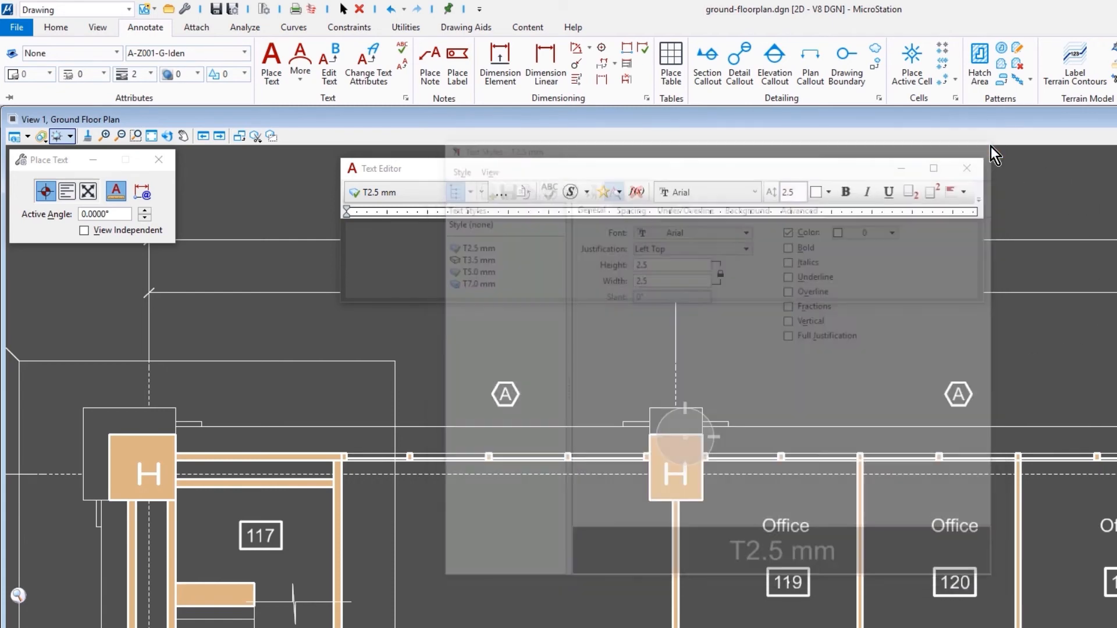
pyautogui.click(535, 253)
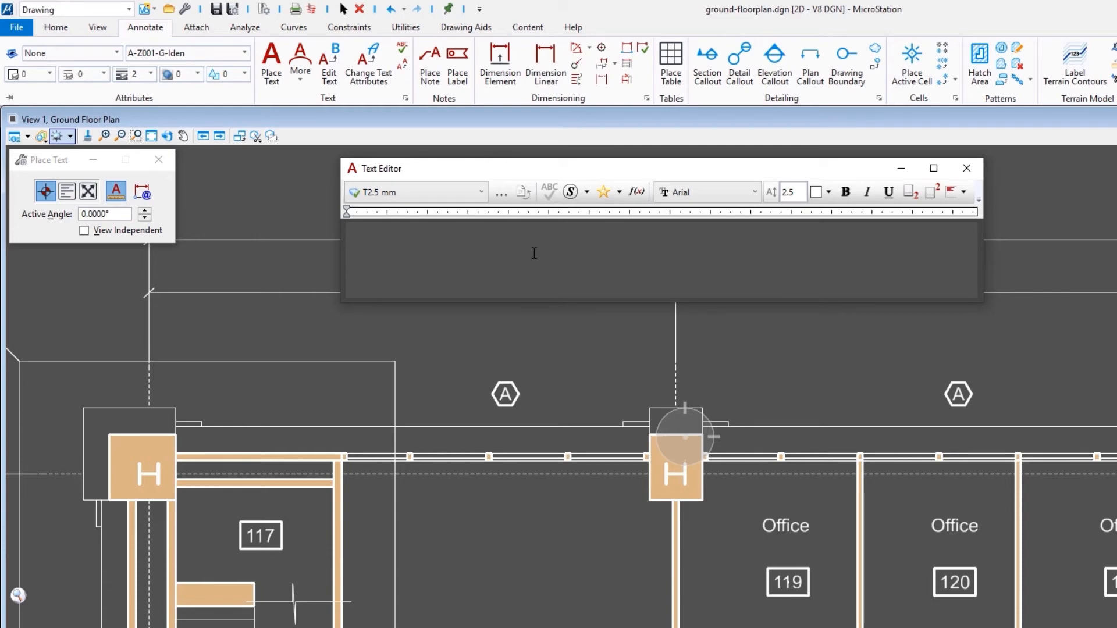
pyautogui.write('Conference Room')
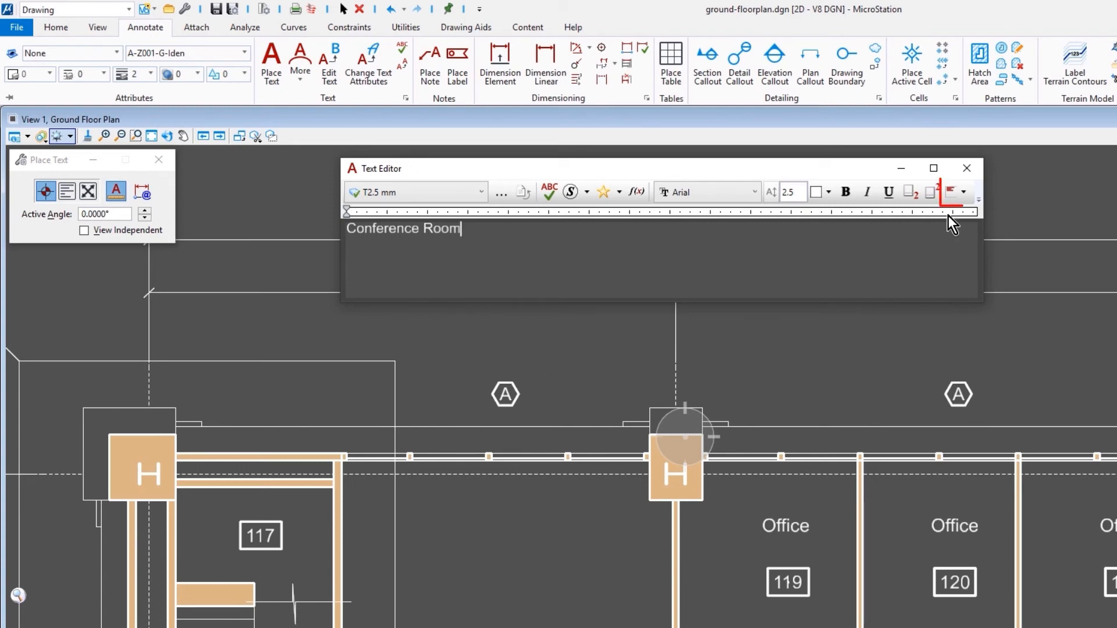
pyautogui.click(957, 192)
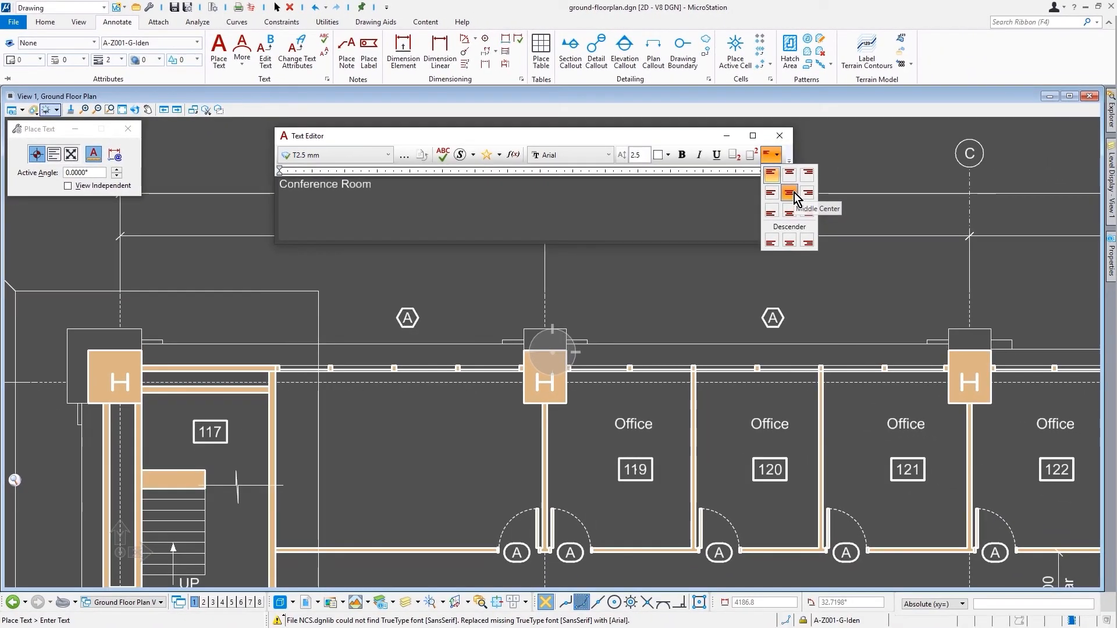
# Place a Middle Center 'Conference Room' label left of Office 119, then turn Annotation Scale off
pyautogui.click(791, 194)
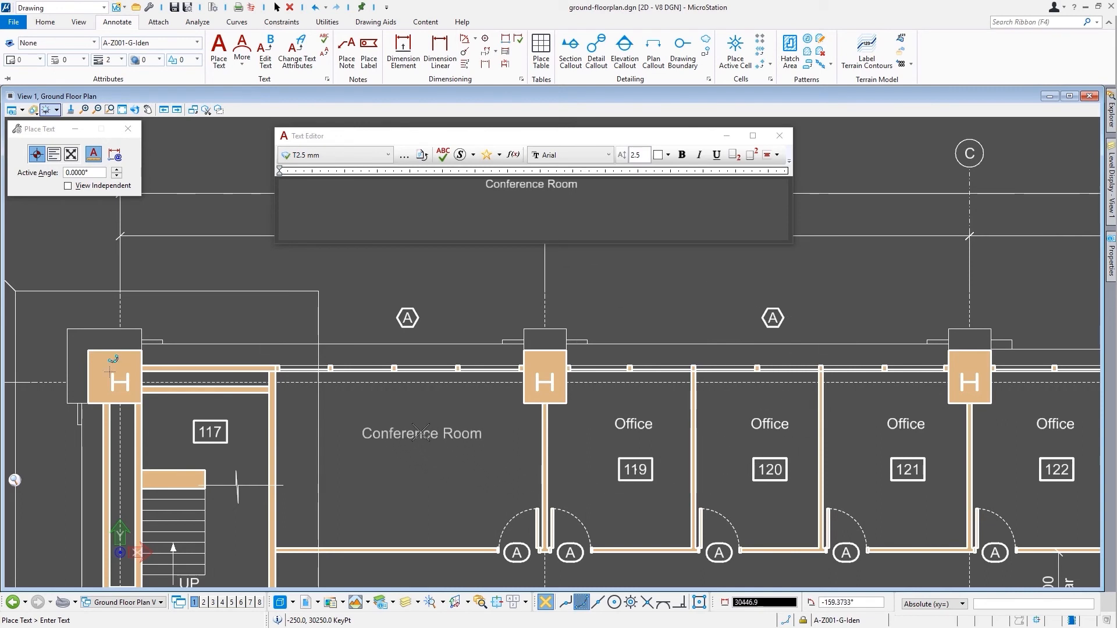
pyautogui.click(424, 425)
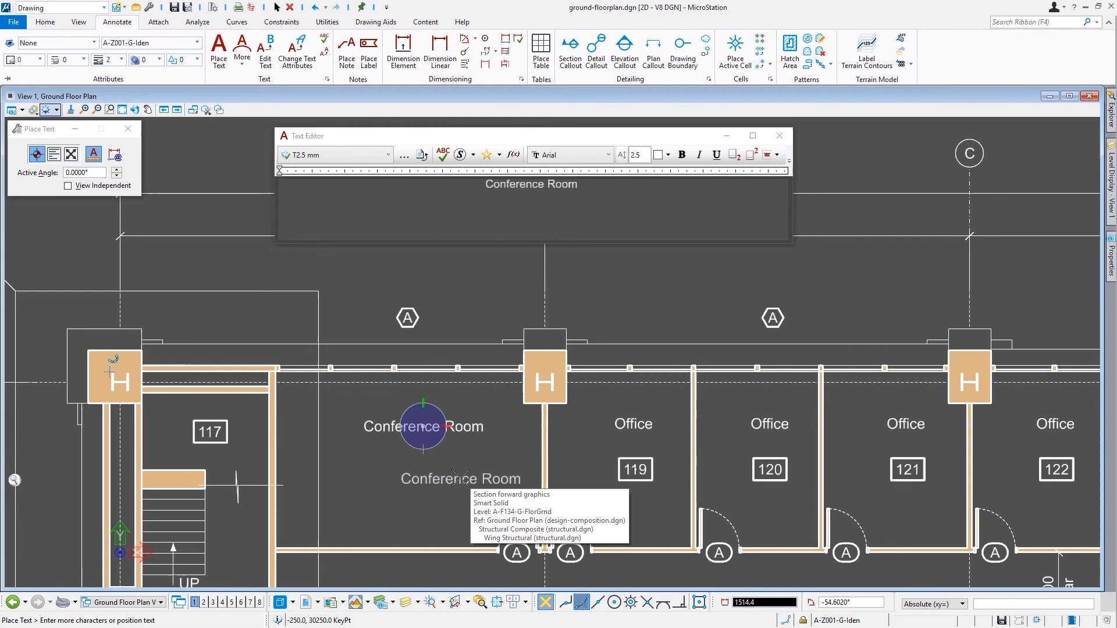
pyautogui.scroll(1, 460, 479)
pyautogui.scroll(2, 462, 478)
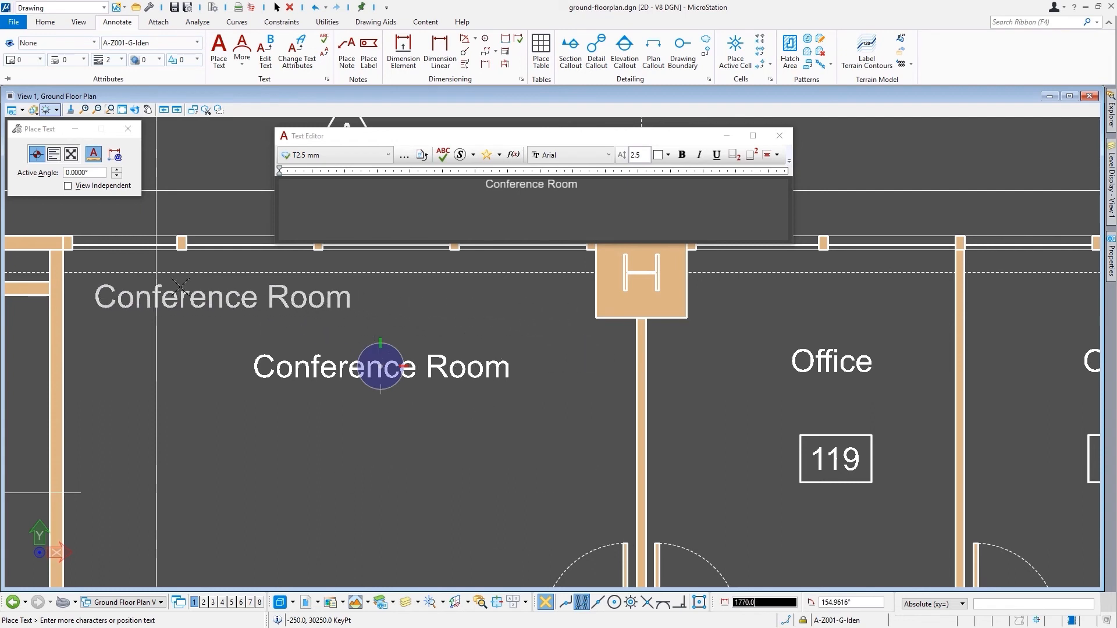
pyautogui.click(94, 156)
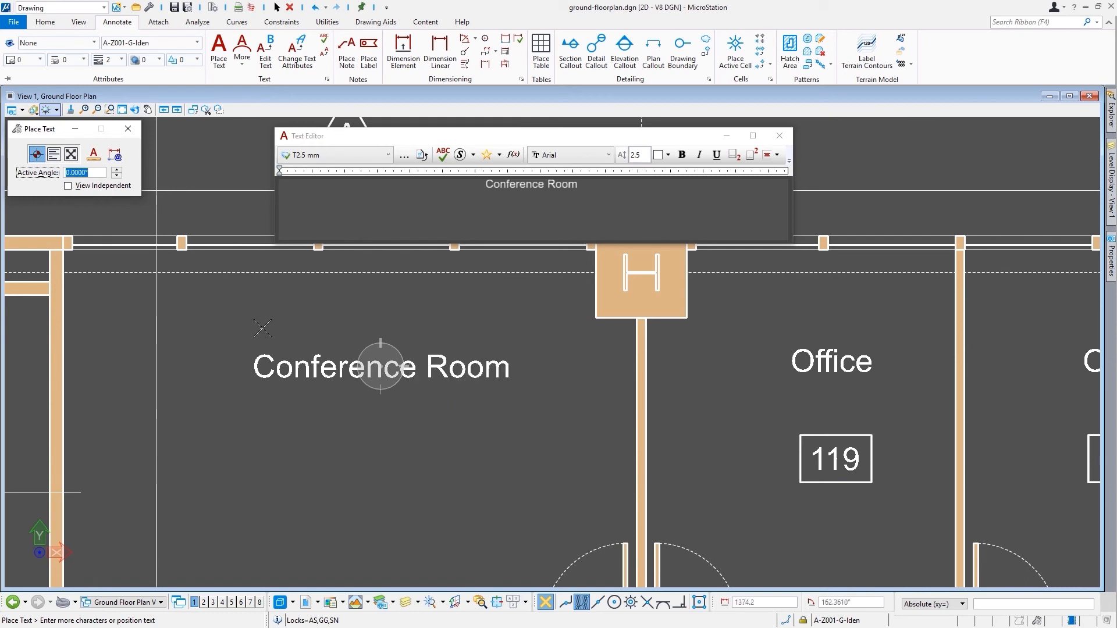
pyautogui.moveTo(380, 314)
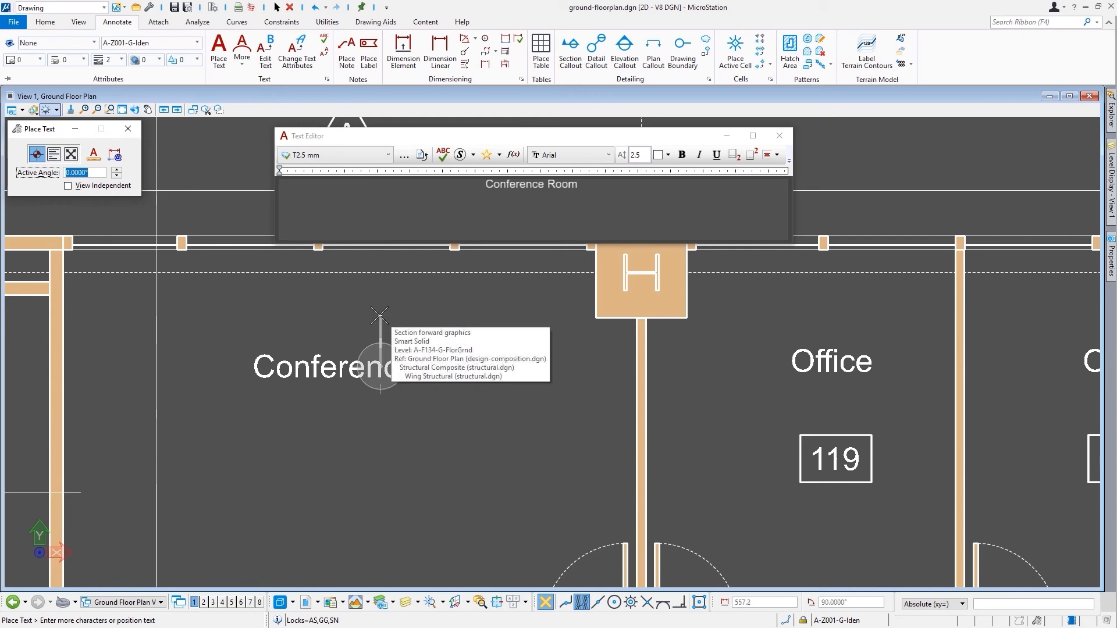
pyautogui.scroll(1, 380, 317)
pyautogui.scroll(1, 380, 317)
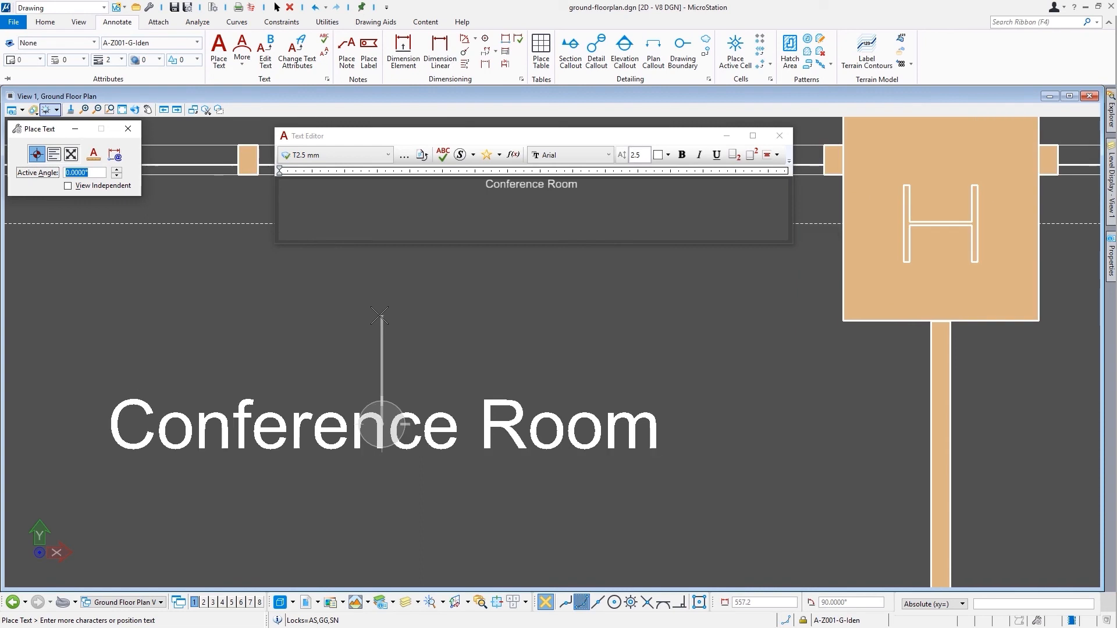
pyautogui.scroll(1, 379, 316)
pyautogui.scroll(1, 380, 316)
pyautogui.scroll(1, 380, 316)
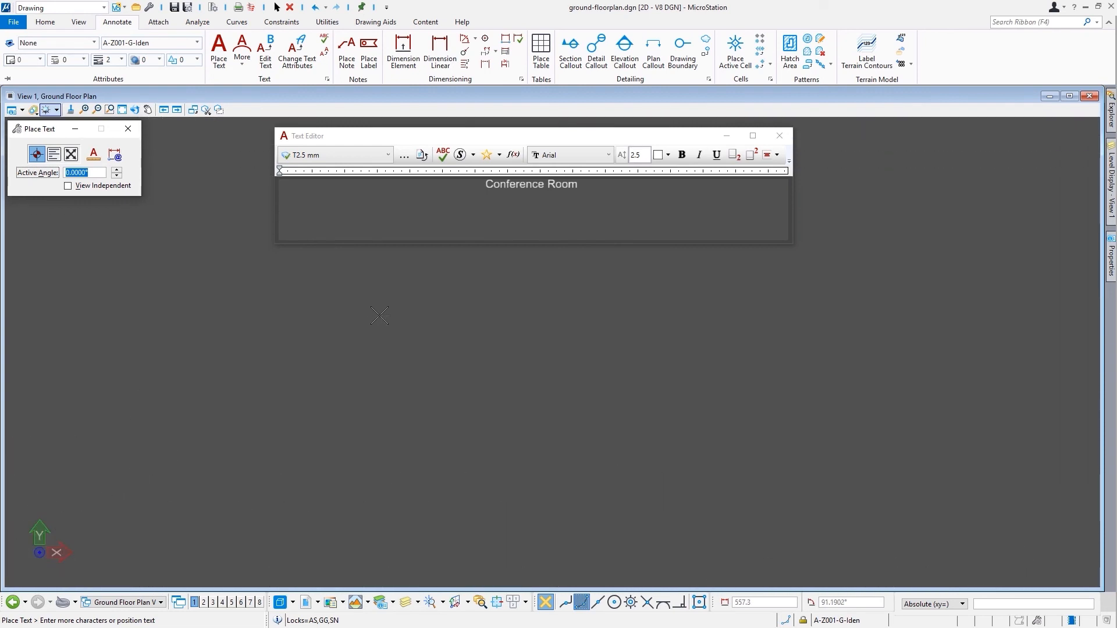
pyautogui.scroll(2, 380, 317)
pyautogui.scroll(2, 384, 328)
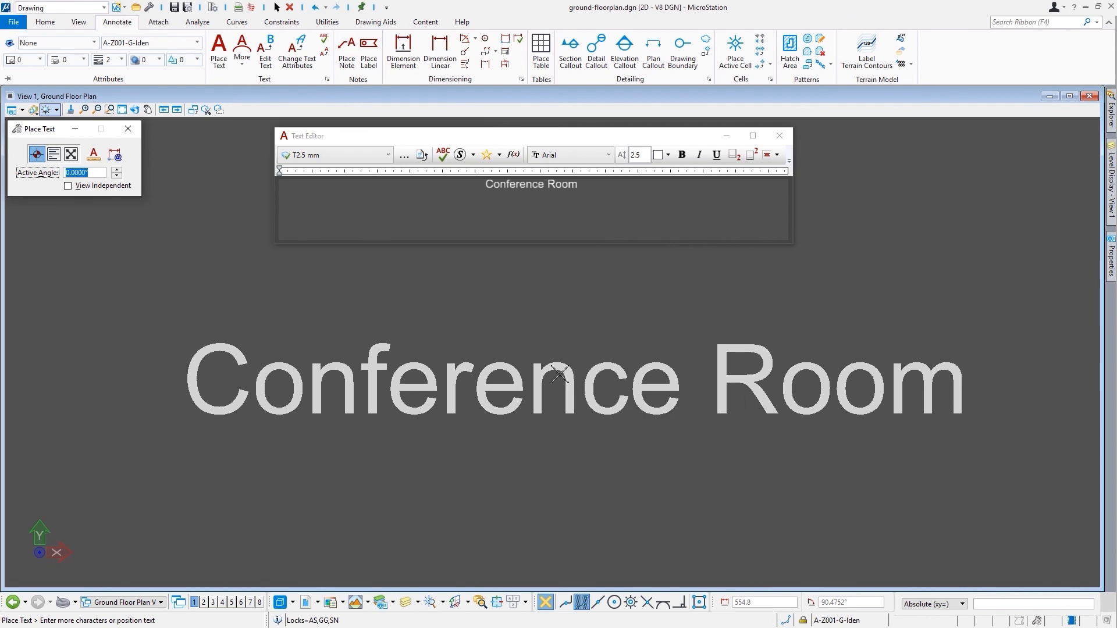
# Change the text height from 2.5 to 250 so the preview matches the placed label
pyautogui.click(639, 154)
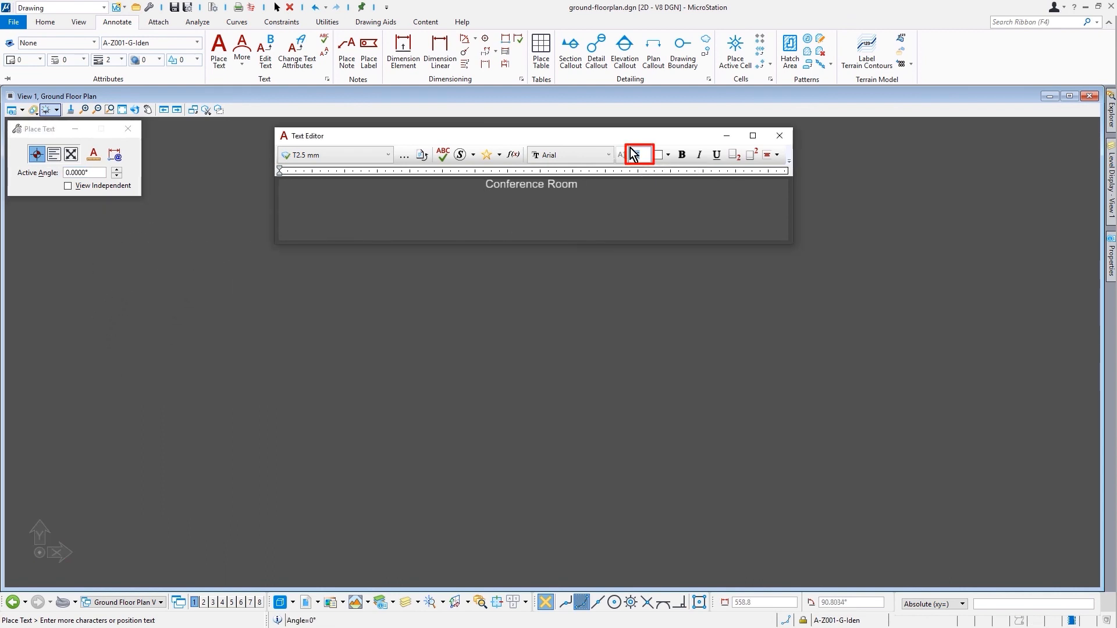
pyautogui.press('BackSpace')
pyautogui.press('BackSpace')
pyautogui.write('5')
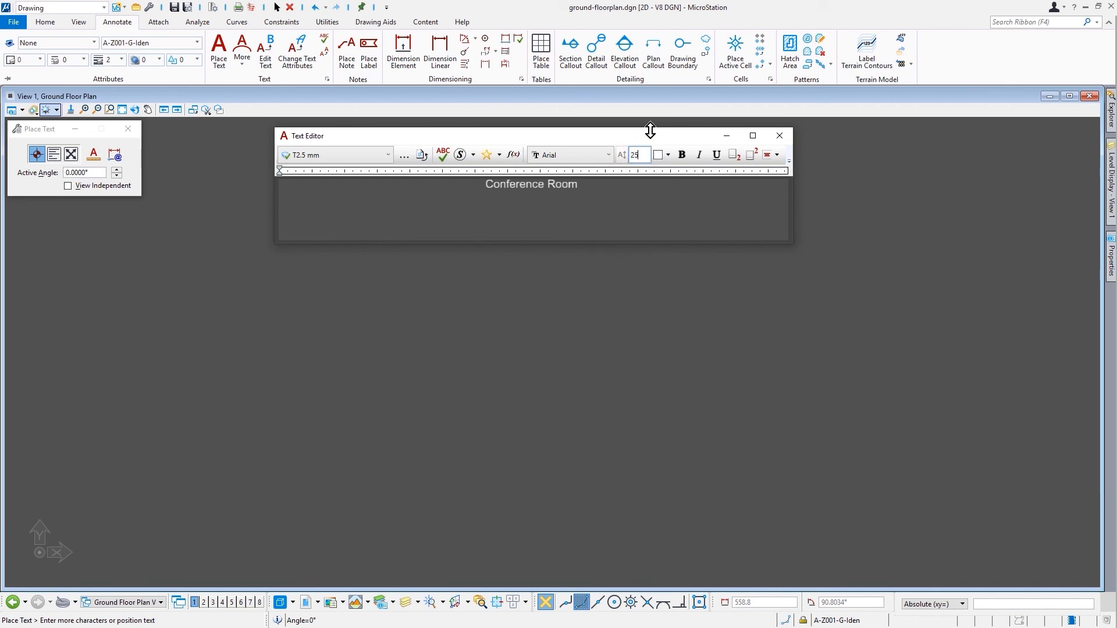
pyautogui.write('0')
pyautogui.press('Return')
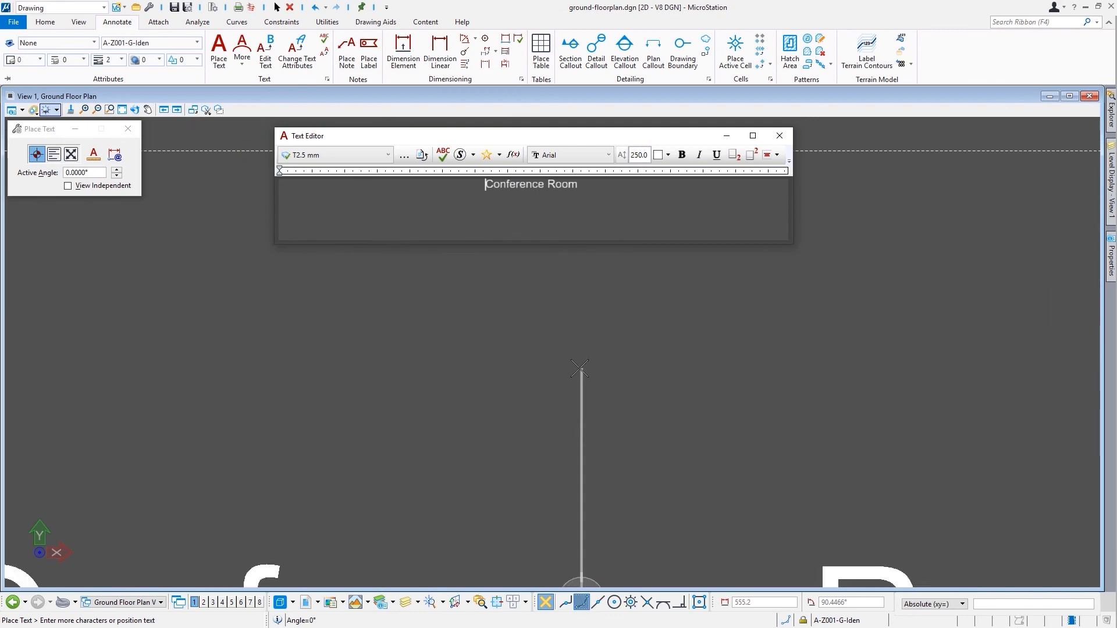
pyautogui.scroll(-3, 580, 368)
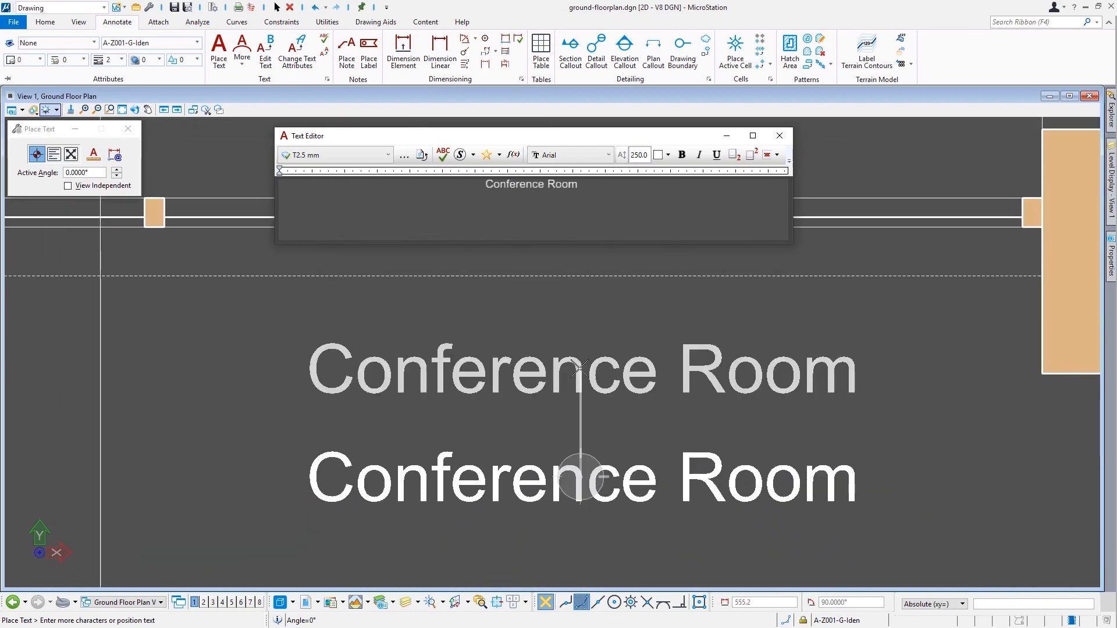